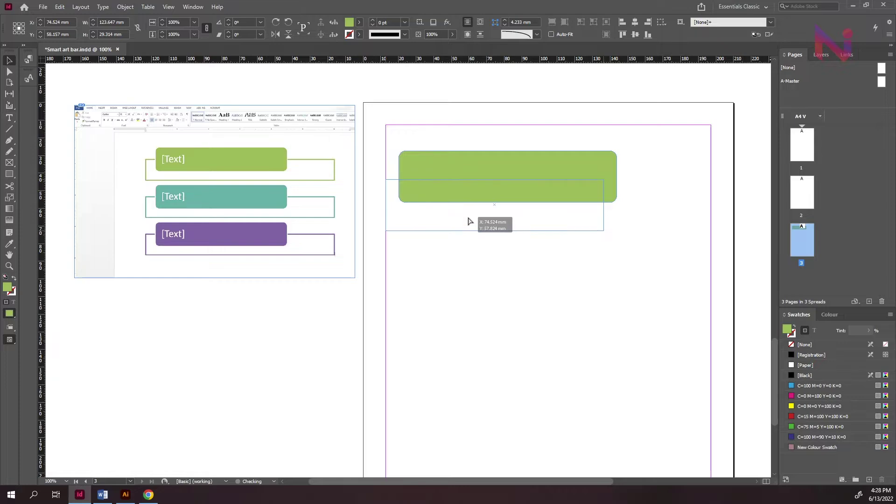
Step: Widen the lower copy of the green bar to about 179 mm and swap its fill and stroke, leaving a green outline
{"action": "left_click_drag", "start_coordinate": [603, 204], "coordinate": [675, 209]}
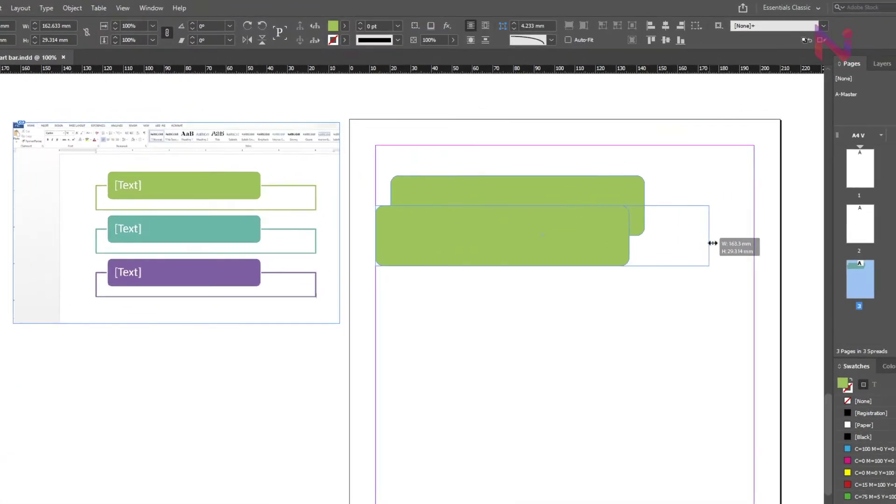
{"action": "left_click_drag", "start_coordinate": [713, 244], "coordinate": [746, 243]}
{"action": "left_click", "coordinate": [17, 243]}
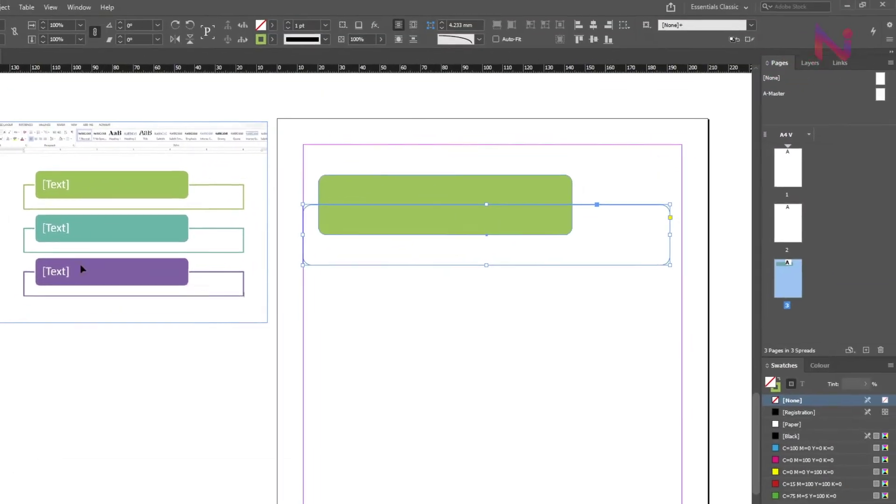
Step: List the objects of Layer 1 and give the solid green bar a 2 pt [Paper] stroke
{"action": "left_click", "coordinate": [808, 62]}
{"action": "left_click", "coordinate": [793, 77]}
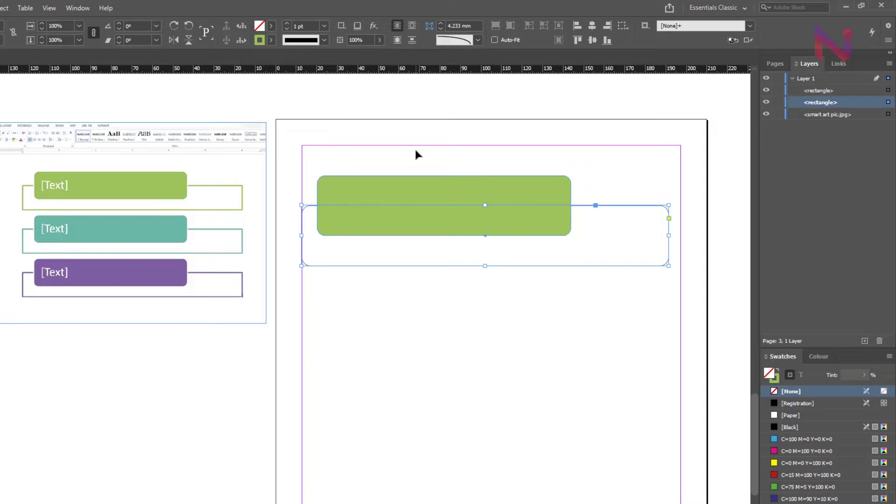
{"action": "left_click", "coordinate": [540, 203]}
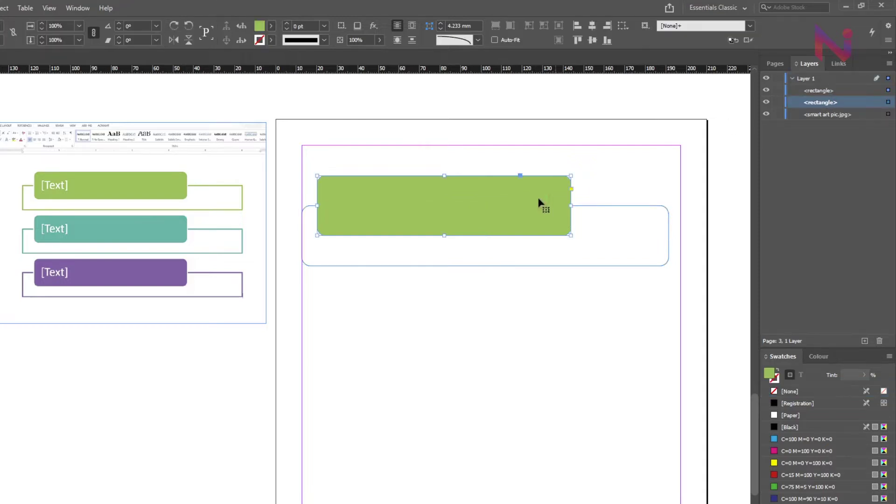
{"action": "left_click", "coordinate": [271, 41]}
{"action": "left_click", "coordinate": [179, 95]}
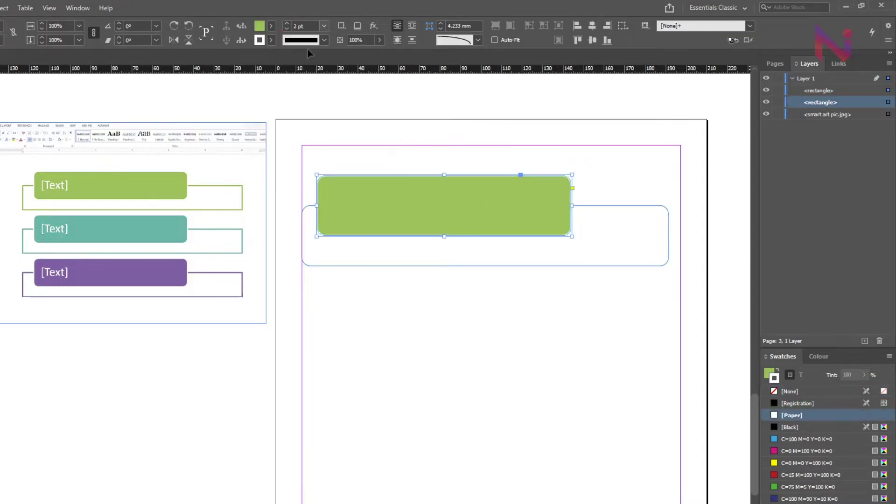
Step: Hide the frame edges and shift the green bar and its outlined rectangle slightly to the right together
{"action": "left_click", "coordinate": [405, 267]}
{"action": "key", "text": "ctrl+h"}
{"action": "scroll", "coordinate": [424, 284], "scroll_direction": "up", "scroll_amount": 1}
{"action": "left_click_drag", "start_coordinate": [423, 284], "coordinate": [390, 185]}
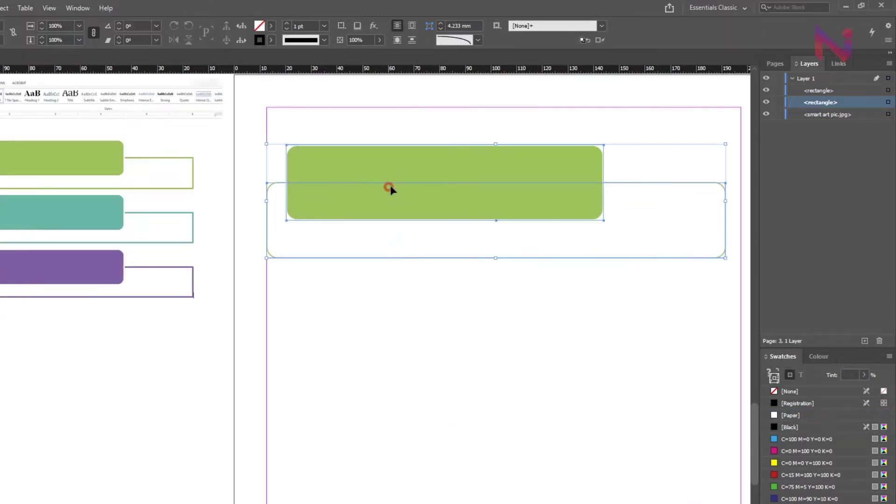
{"action": "left_click", "coordinate": [386, 228]}
Step: Square off the outlined rectangle's corners and raise its lower edge to make it about 23 mm high
{"action": "left_click", "coordinate": [387, 182]}
{"action": "left_click", "coordinate": [478, 39]}
{"action": "left_click", "coordinate": [457, 52]}
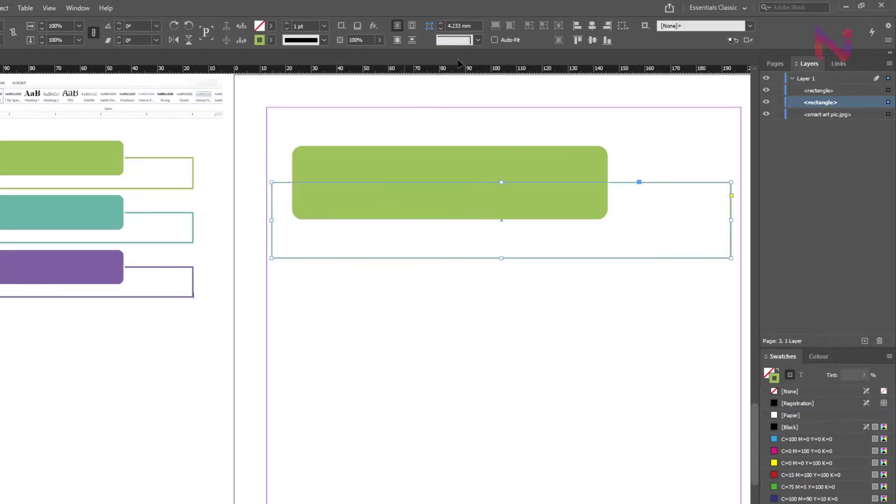
{"action": "left_click_drag", "start_coordinate": [501, 258], "coordinate": [500, 240]}
{"action": "left_click", "coordinate": [463, 314]}
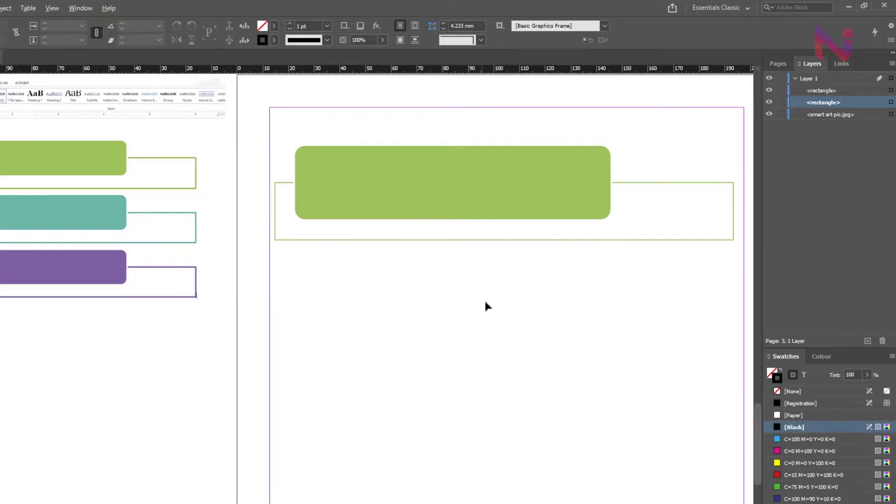
Step: Add a text frame reading "Text" near the start of the green bar
{"action": "key", "text": "t"}
{"action": "left_click_drag", "start_coordinate": [308, 168], "coordinate": [441, 192]}
{"action": "key", "text": "BackSpace"}
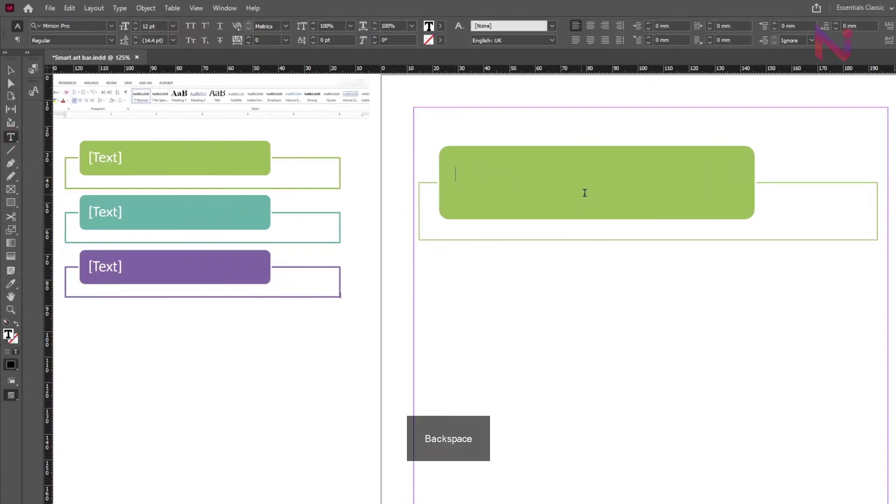
{"action": "type", "text": "Text"}
Step: Enlarge the label on the green bar to 24 pt and colour it white
{"action": "key", "text": "Escape"}
{"action": "key", "text": "ctrl+shift+period"}
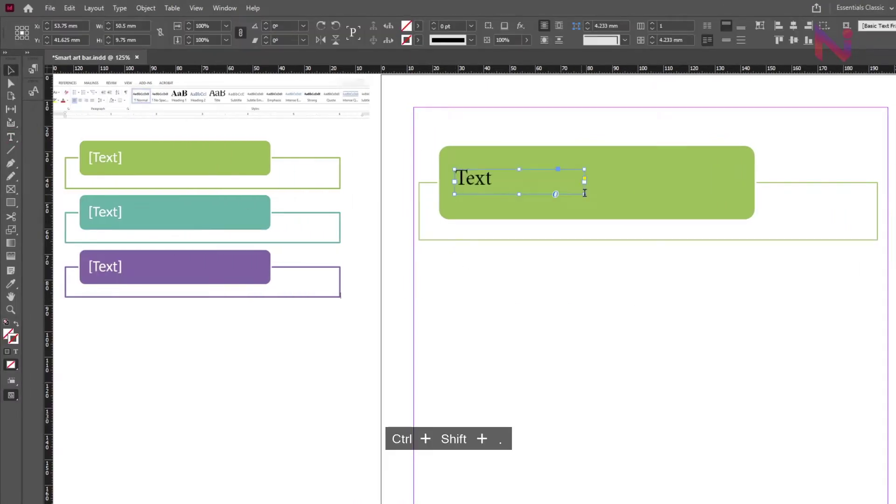
{"action": "key", "text": "t"}
{"action": "left_click", "coordinate": [790, 412]}
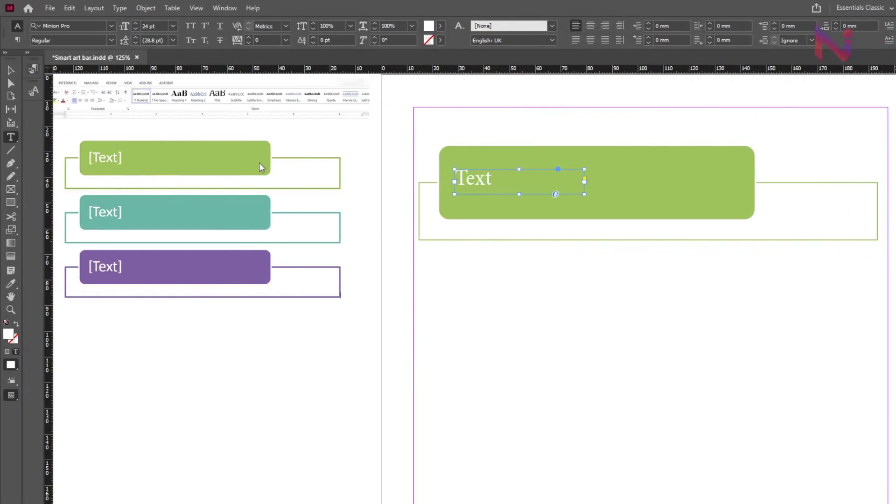
Step: Group the green bar with its outline and label, and place two evenly spaced copies below it
{"action": "key", "text": "Escape"}
{"action": "left_click_drag", "start_coordinate": [480, 184], "coordinate": [421, 163]}
{"action": "key", "text": "ctrl+g"}
{"action": "left_click_drag", "start_coordinate": [516, 146], "coordinate": [537, 417]}
Step: Ungroup the two copies and fill the middle bar with the teal sampled from the reference picture
{"action": "left_click_drag", "start_coordinate": [389, 357], "coordinate": [600, 436]}
{"action": "key", "text": "ctrl+shift+g"}
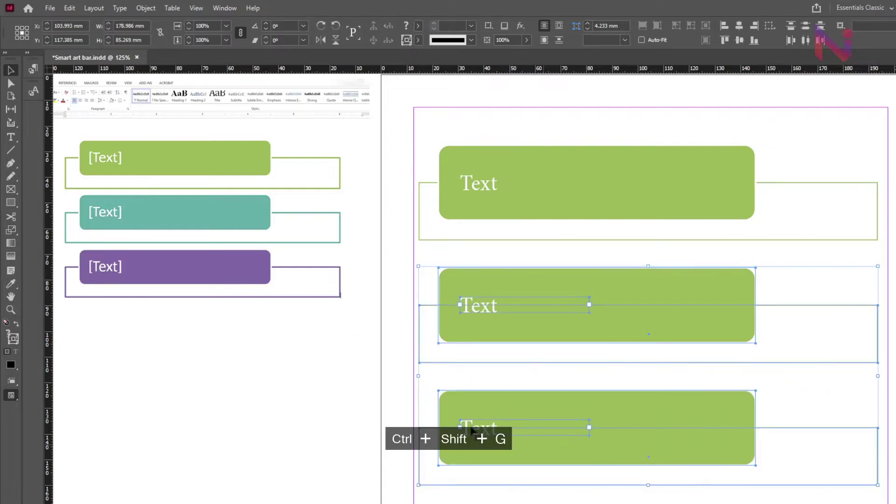
{"action": "left_click", "coordinate": [466, 290]}
{"action": "left_click", "coordinate": [10, 284]}
{"action": "left_click", "coordinate": [212, 205]}
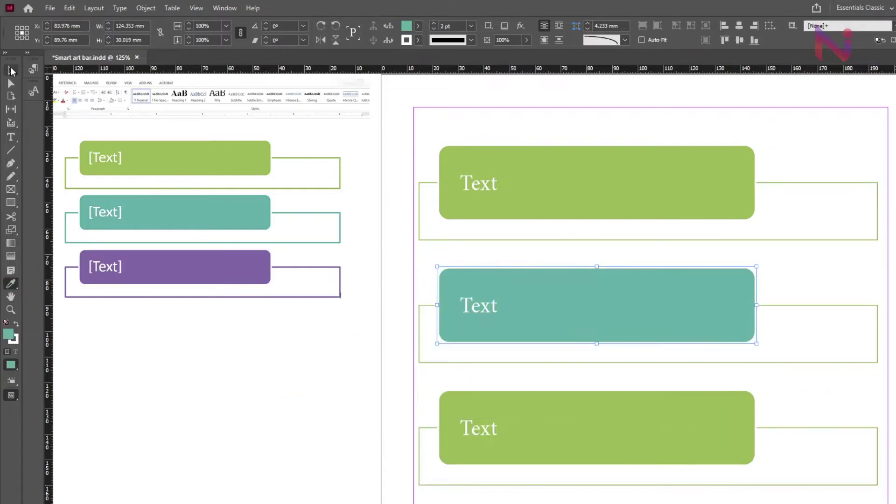
Step: Recolour the middle bar's outlined rectangle with the teal of the reference picture
{"action": "left_click", "coordinate": [10, 70]}
{"action": "left_click", "coordinate": [420, 363]}
{"action": "left_click", "coordinate": [10, 283]}
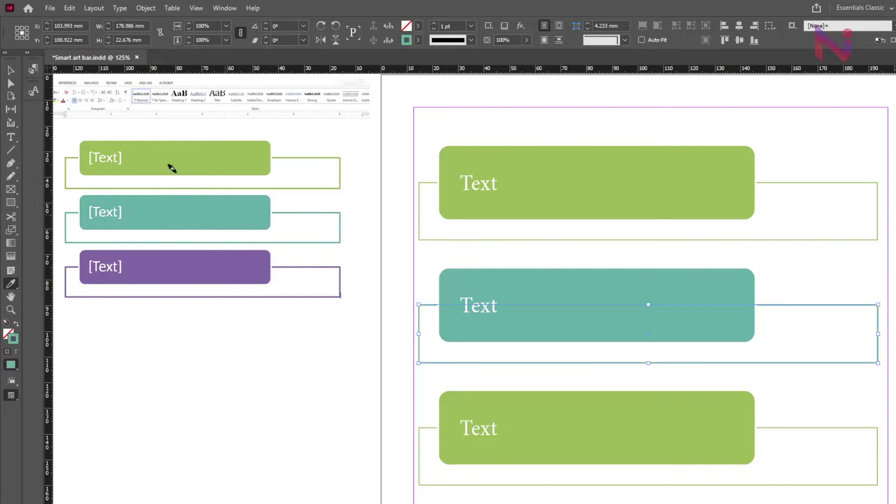
Step: Fill the third bar with the purple sampled from the reference picture
{"action": "key", "text": "v"}
{"action": "scroll", "coordinate": [556, 372], "scroll_direction": "down", "scroll_amount": 2}
{"action": "left_click", "coordinate": [556, 372]}
{"action": "left_click", "coordinate": [10, 284]}
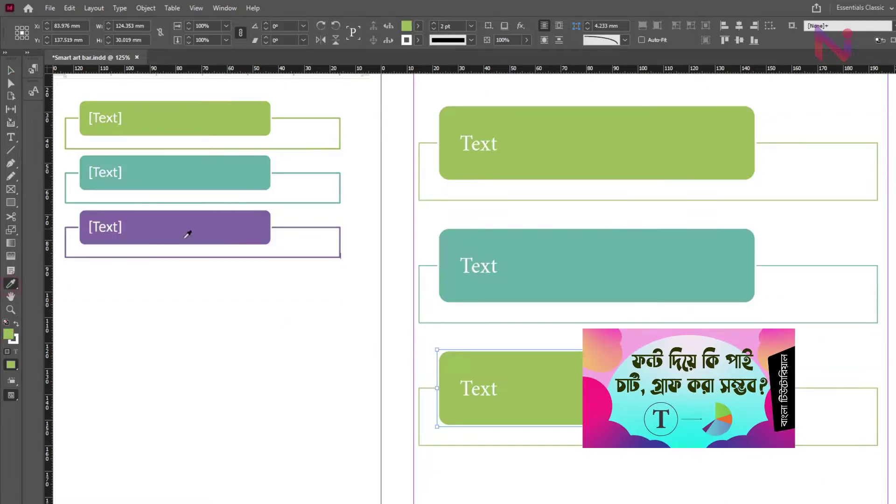
{"action": "left_click", "coordinate": [187, 234]}
Step: Recolour the third bar's outlined rectangle with the reference purple and deselect everything
{"action": "key", "text": "v"}
{"action": "left_click", "coordinate": [10, 283]}
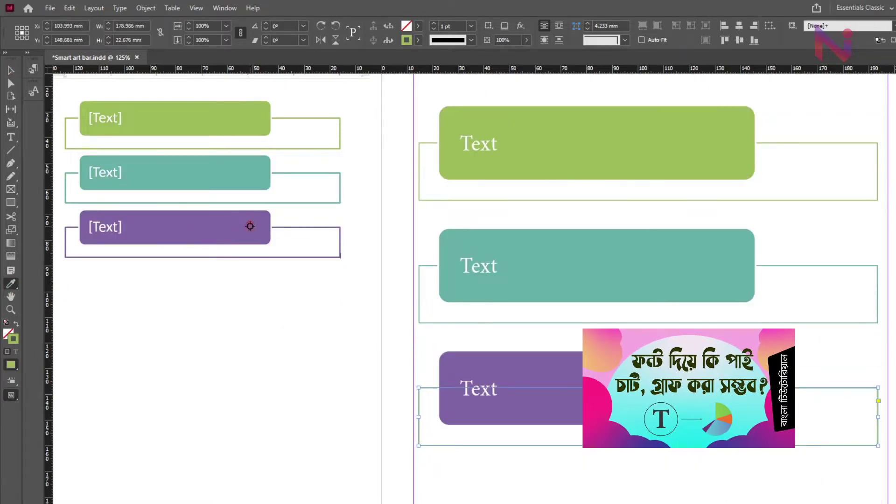
{"action": "key", "text": "ctrl+shift+a"}
{"action": "key", "text": "v"}
Step: Check the three finished bars in Preview mode, then return to the normal view
{"action": "scroll", "coordinate": [318, 355], "scroll_direction": "right", "scroll_amount": 2}
{"action": "key", "text": "w"}
{"action": "scroll", "coordinate": [280, 362], "scroll_direction": "down", "scroll_amount": 1}
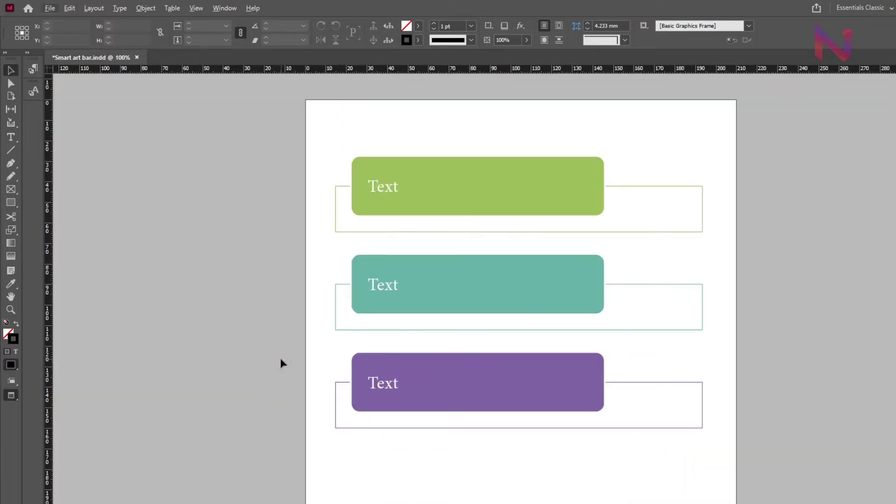
{"action": "scroll", "coordinate": [280, 363], "scroll_direction": "up", "scroll_amount": 1}
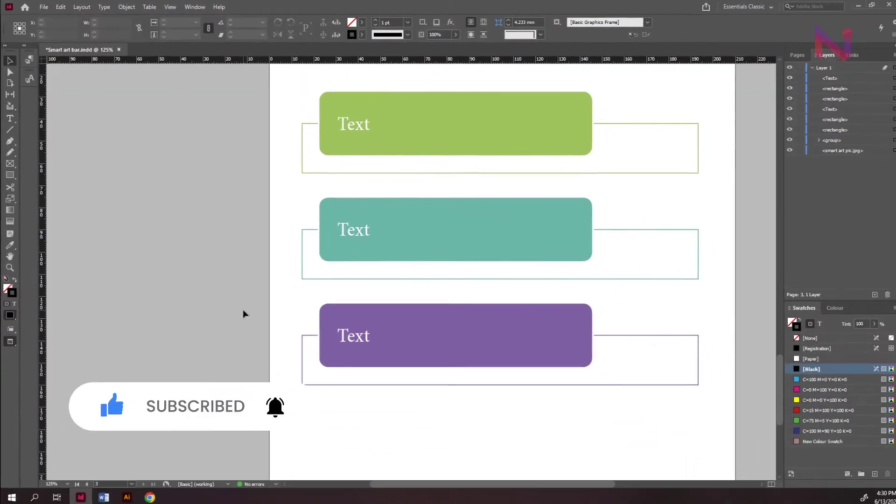
{"action": "key", "text": "w"}
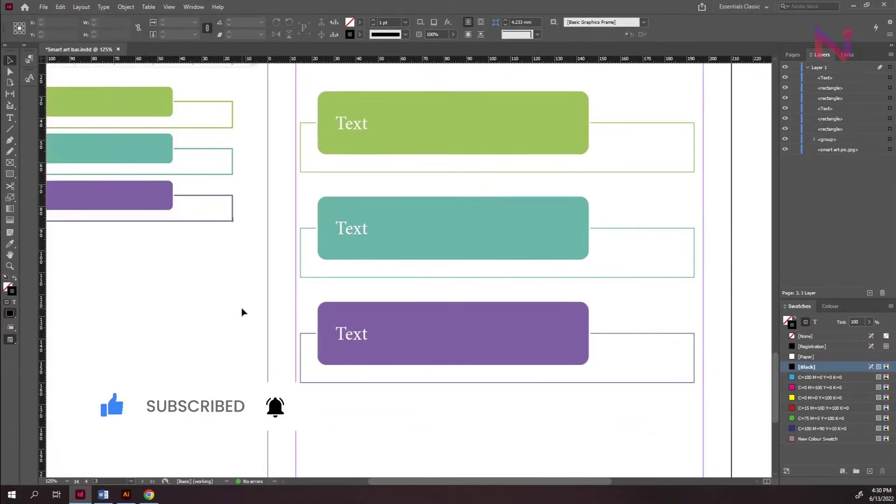
{"action": "key", "text": "ctrl+0"}
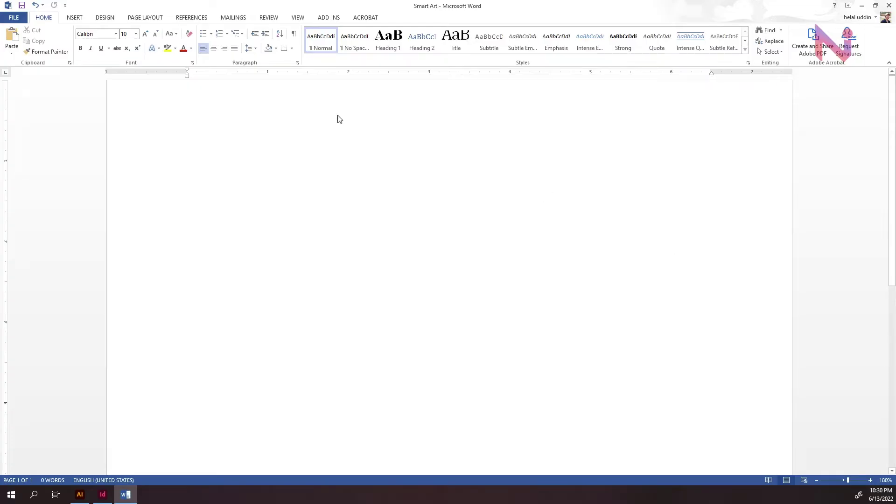
Step: In the Word document Smart Art, insert a Basic Block List SmartArt graphic
{"action": "left_click", "coordinate": [74, 17]}
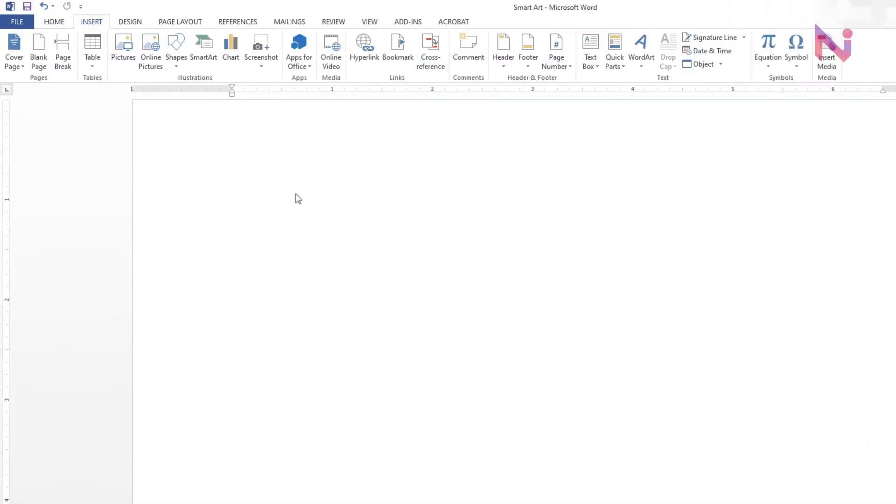
{"action": "left_click", "coordinate": [203, 52]}
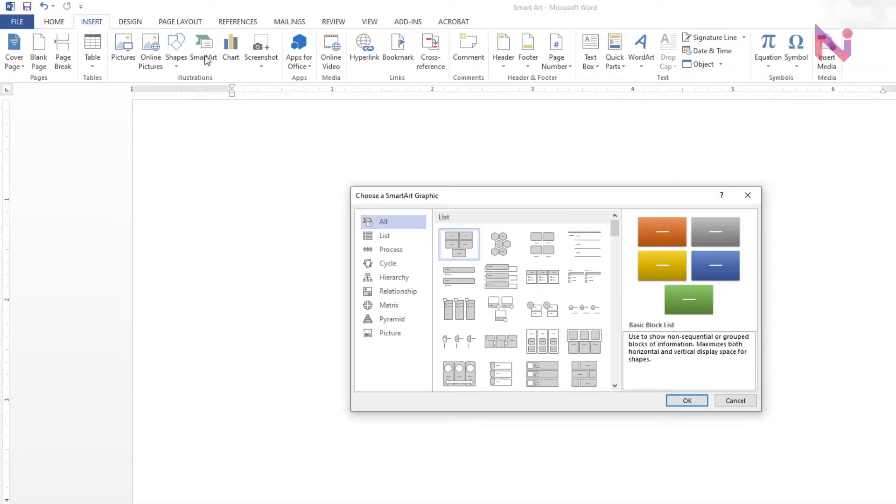
{"action": "left_click", "coordinate": [459, 248]}
{"action": "left_click", "coordinate": [685, 402]}
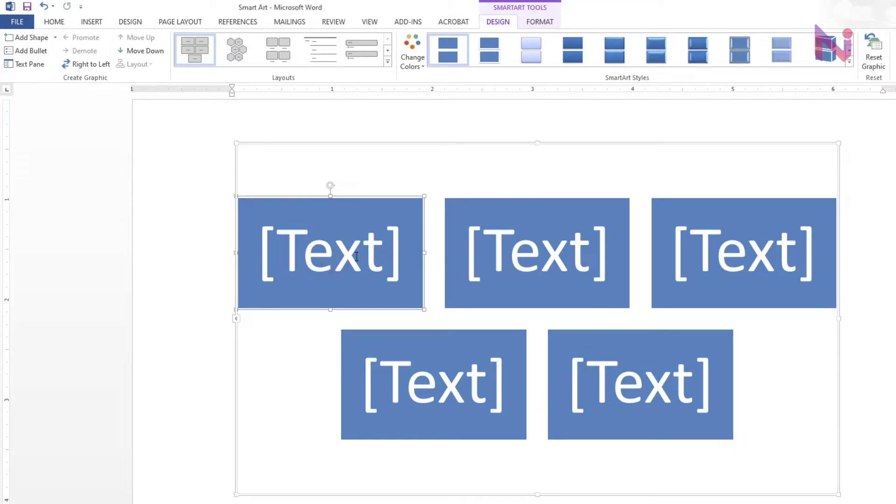
Step: Label the first SmartArt block "newishit" and the second block "tutorial"
{"action": "double_click", "coordinate": [332, 260]}
{"action": "left_click", "coordinate": [331, 255]}
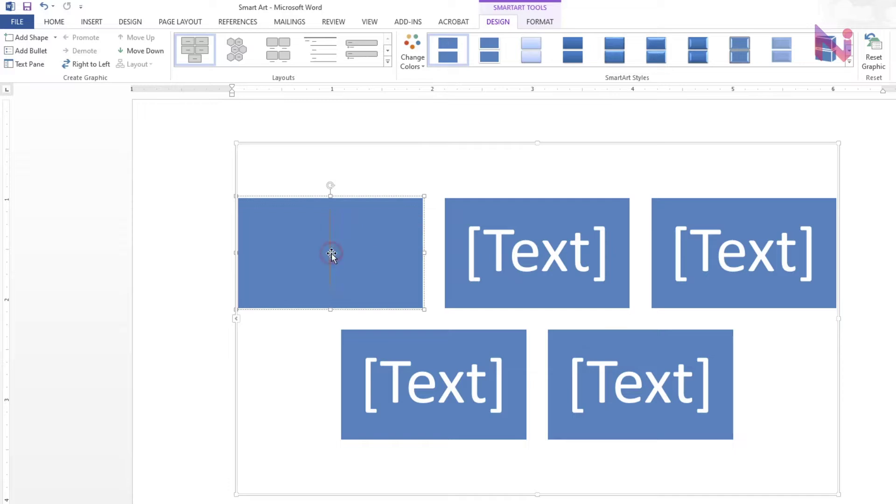
{"action": "type", "text": "newish it"}
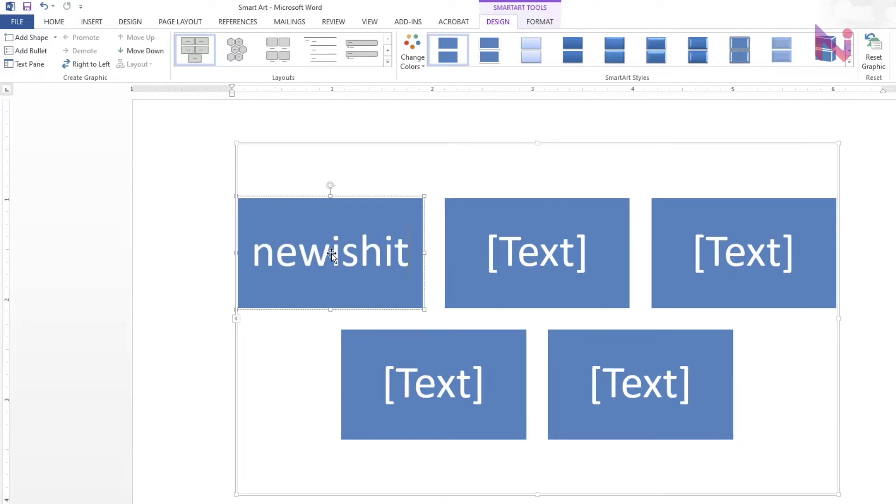
{"action": "left_click", "coordinate": [502, 256]}
{"action": "left_click", "coordinate": [548, 250]}
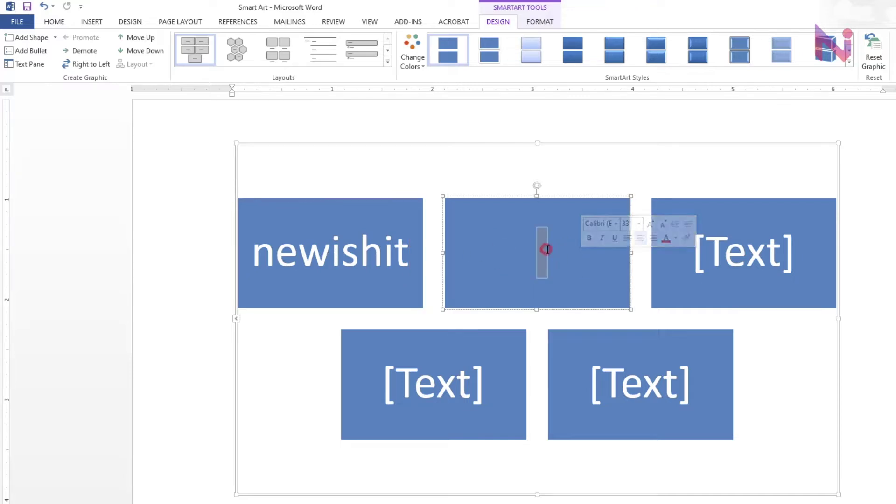
{"action": "type", "text": "tutorial"}
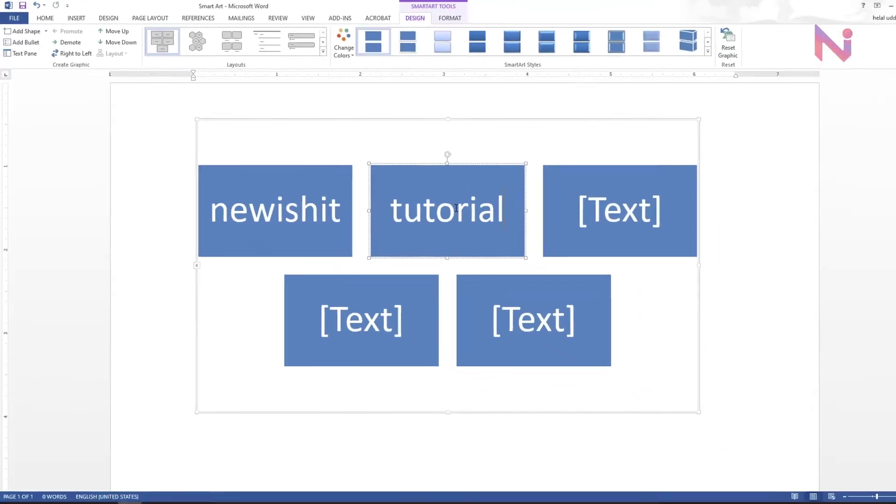
Step: Insert a Clustered Column chart on a new line below the SmartArt graphic
{"action": "left_click", "coordinate": [844, 450]}
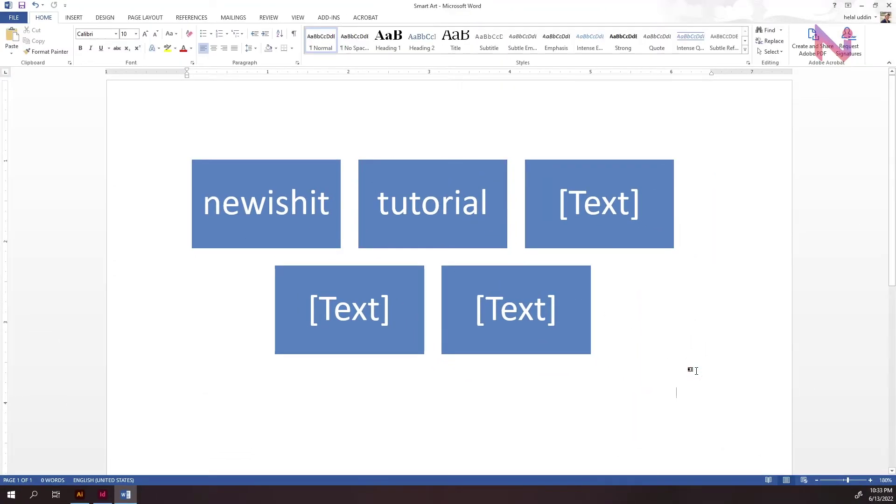
{"action": "key", "text": "Return"}
{"action": "key", "text": "Return"}
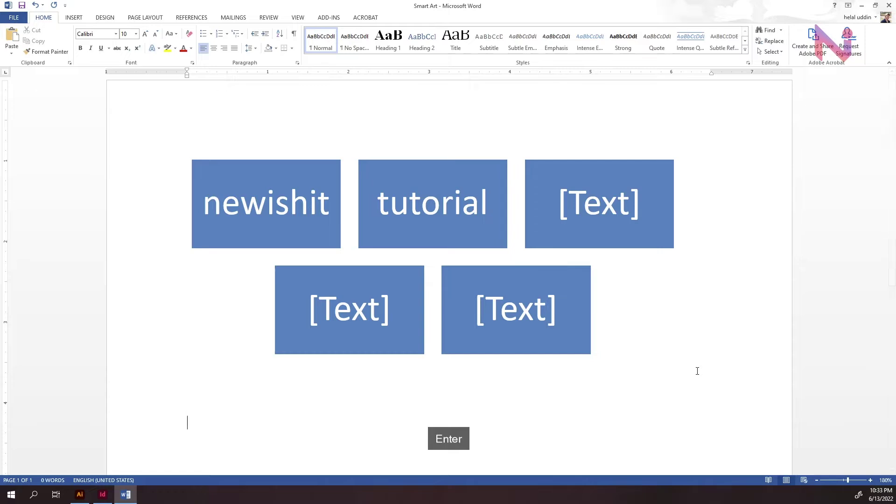
{"action": "left_click", "coordinate": [73, 17]}
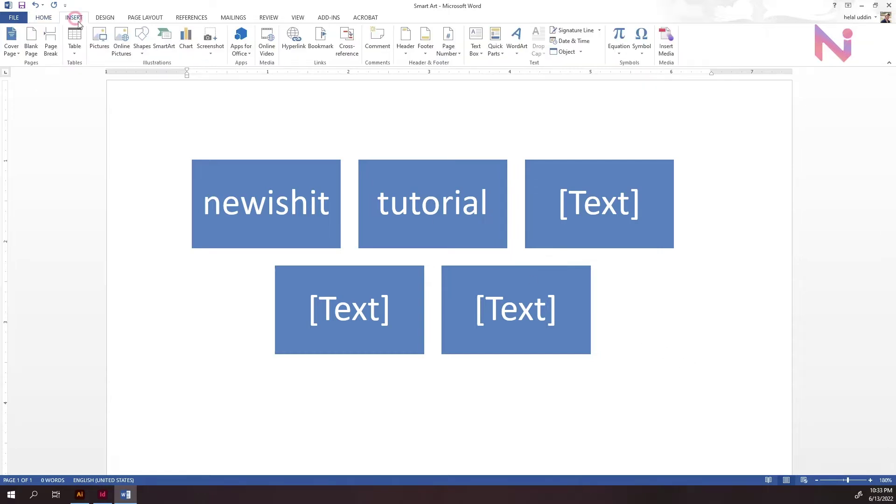
{"action": "left_click", "coordinate": [185, 42]}
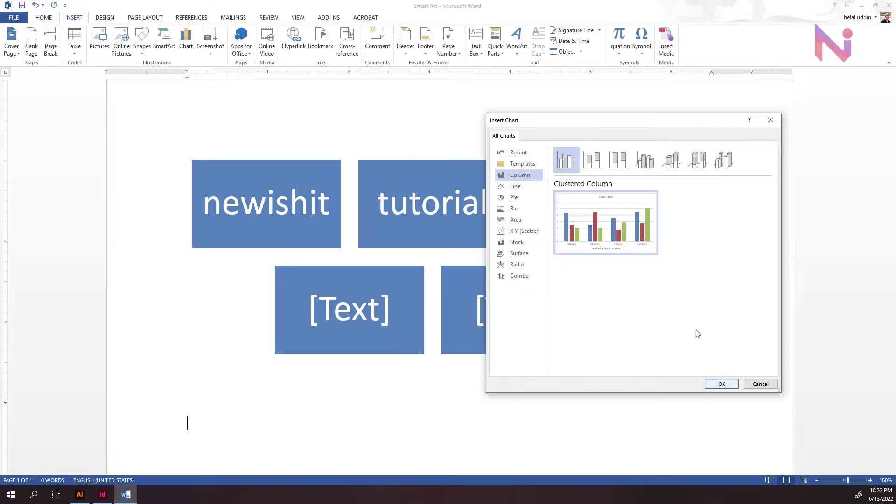
{"action": "left_click", "coordinate": [731, 383]}
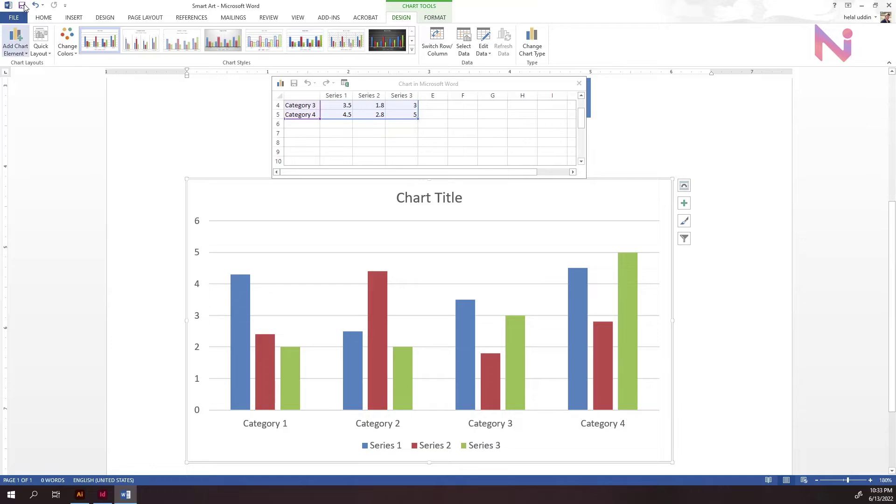
Step: Close the Smart Art document in Word
{"action": "left_click", "coordinate": [889, 5]}
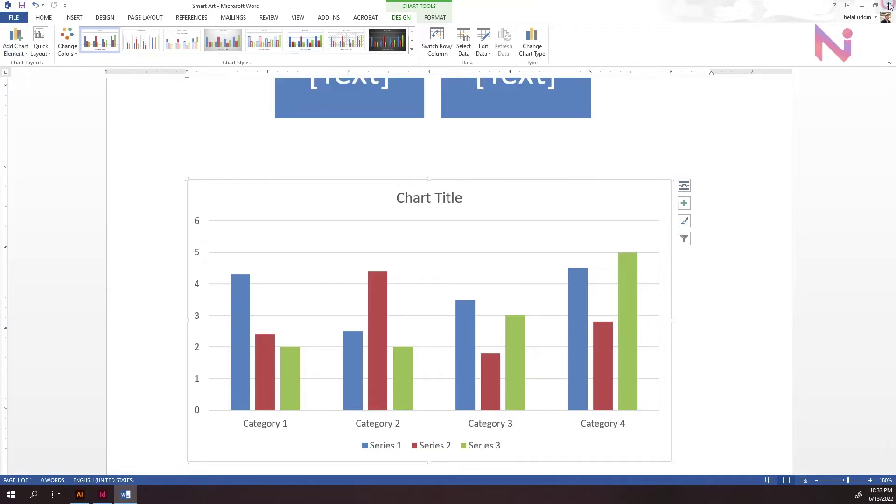
{"action": "left_click", "coordinate": [408, 265]}
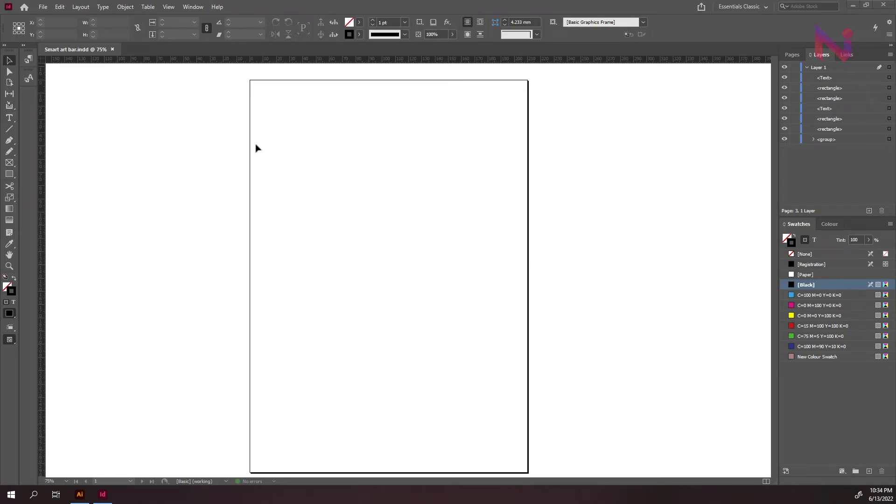
Step: Try placing the Word document Smart Art from the Documents folder onto the InDesign page
{"action": "left_click", "coordinate": [43, 8]}
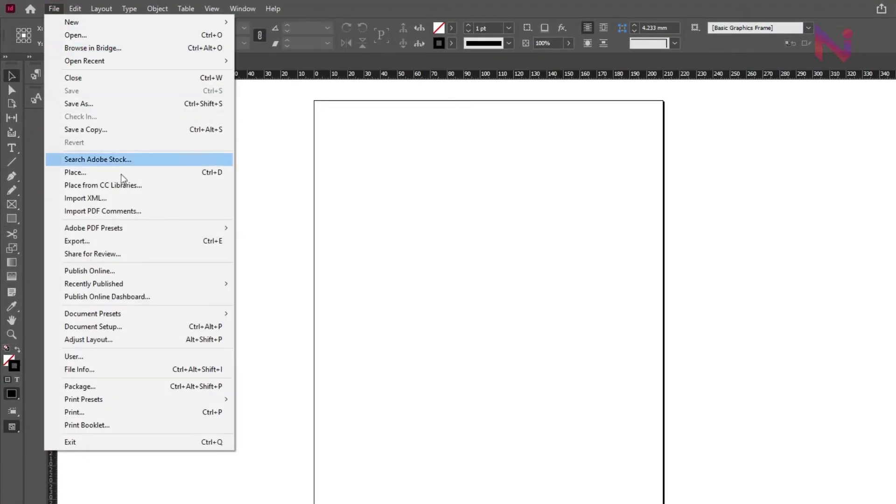
{"action": "left_click", "coordinate": [121, 174]}
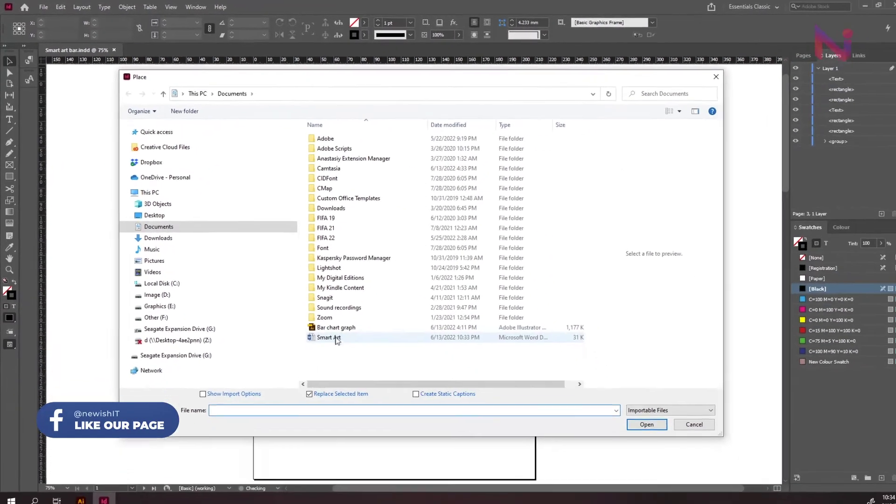
{"action": "left_click", "coordinate": [395, 400]}
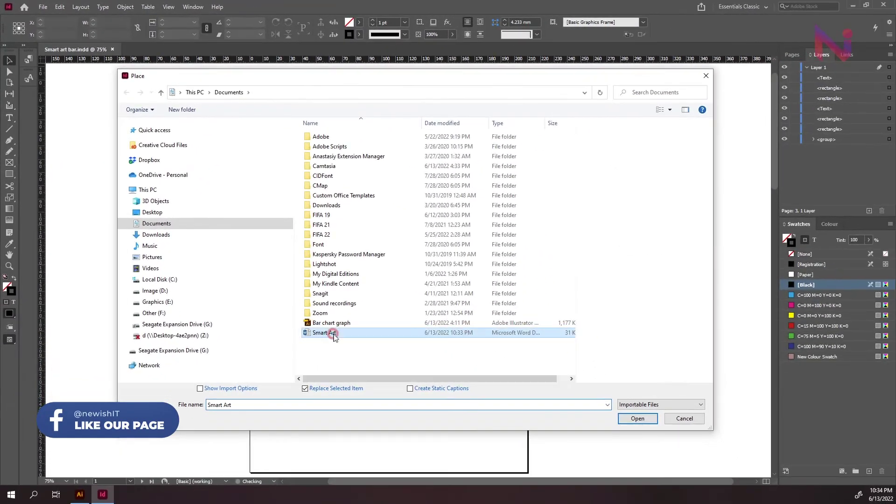
{"action": "left_click", "coordinate": [637, 419]}
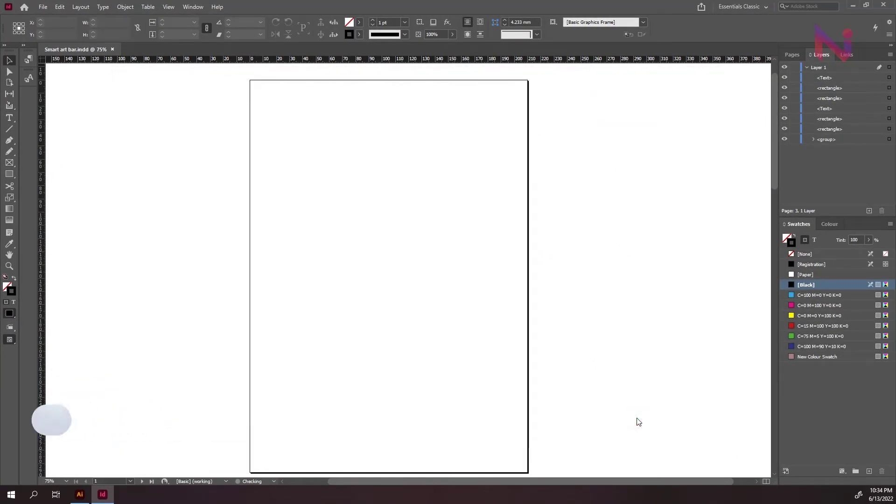
{"action": "left_click", "coordinate": [283, 127]}
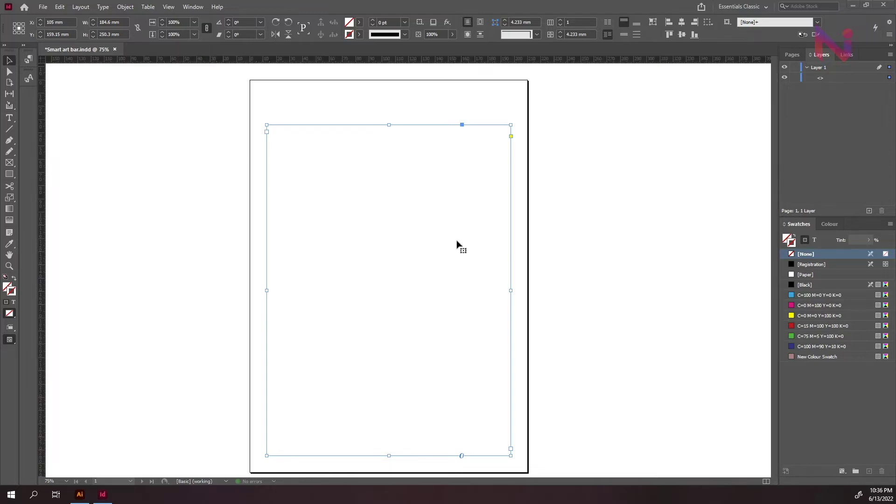
Step: Open the Word document Smart Art from the Documents folder in File Explorer
{"action": "left_click", "coordinate": [12, 495]}
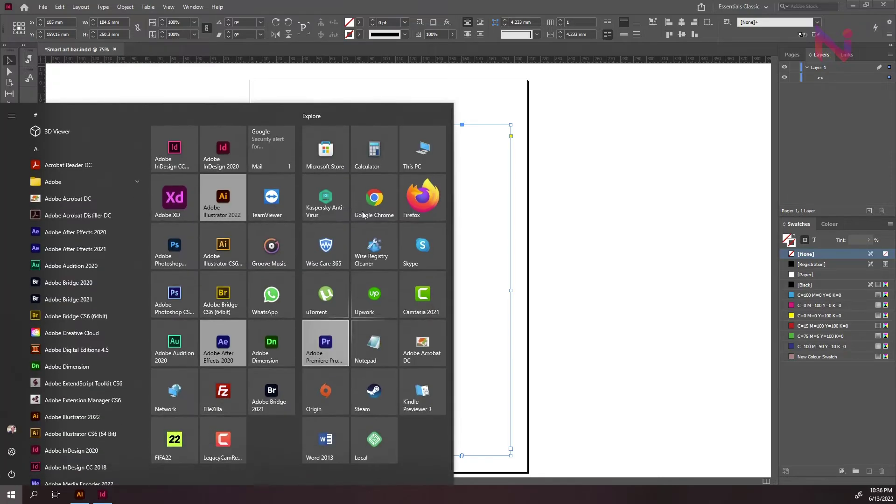
{"action": "left_click", "coordinate": [422, 149]}
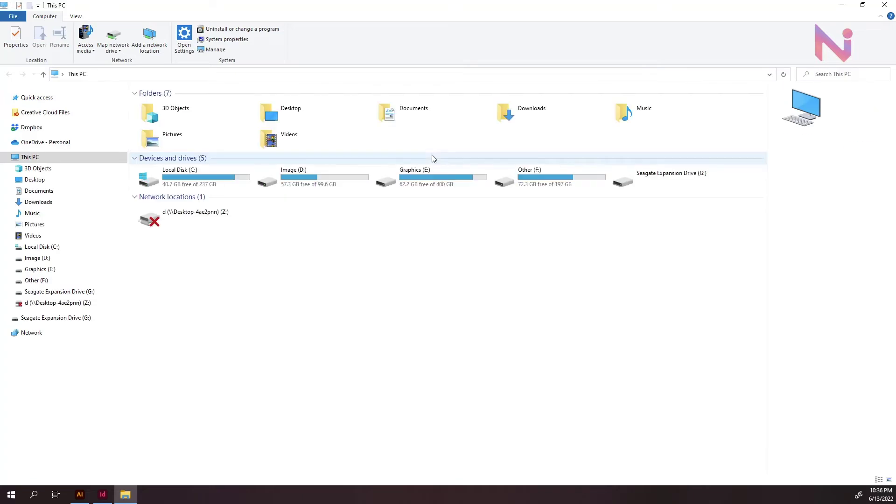
{"action": "left_click", "coordinate": [66, 191]}
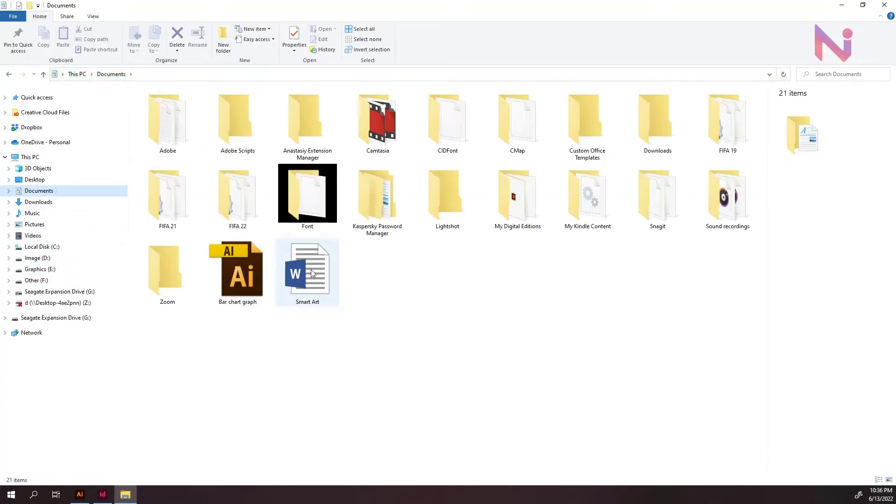
{"action": "left_click", "coordinate": [312, 273]}
{"action": "double_click", "coordinate": [312, 273]}
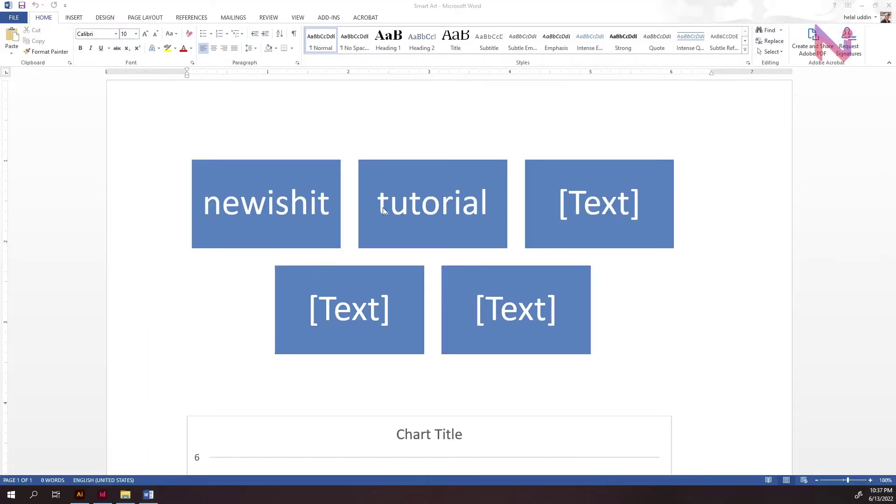
Step: Save the Word document as a PDF named Smart Art in the Documents folder and close the PDF preview
{"action": "left_click", "coordinate": [15, 17]}
{"action": "left_click", "coordinate": [35, 111]}
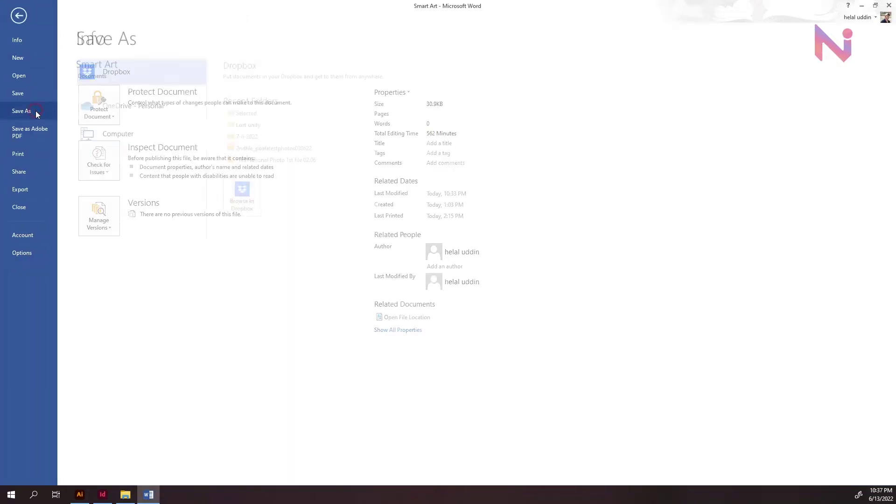
{"action": "left_click", "coordinate": [244, 245]}
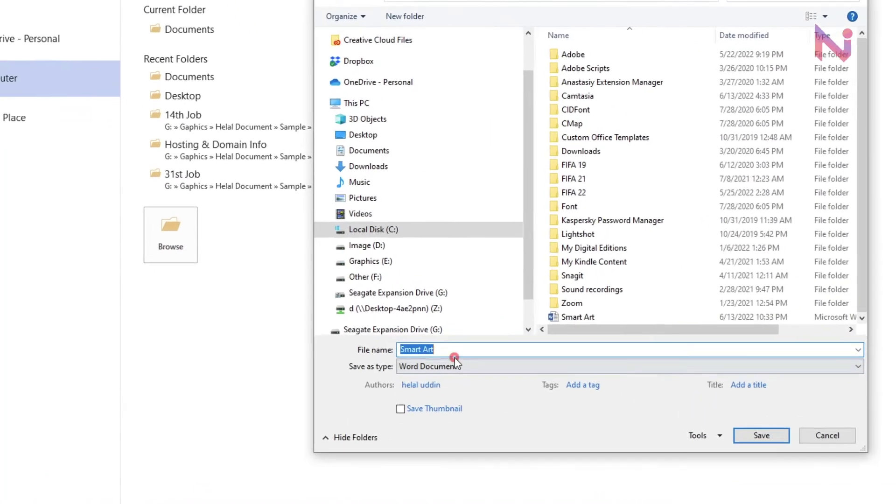
{"action": "left_click", "coordinate": [453, 365]}
{"action": "left_click", "coordinate": [432, 438]}
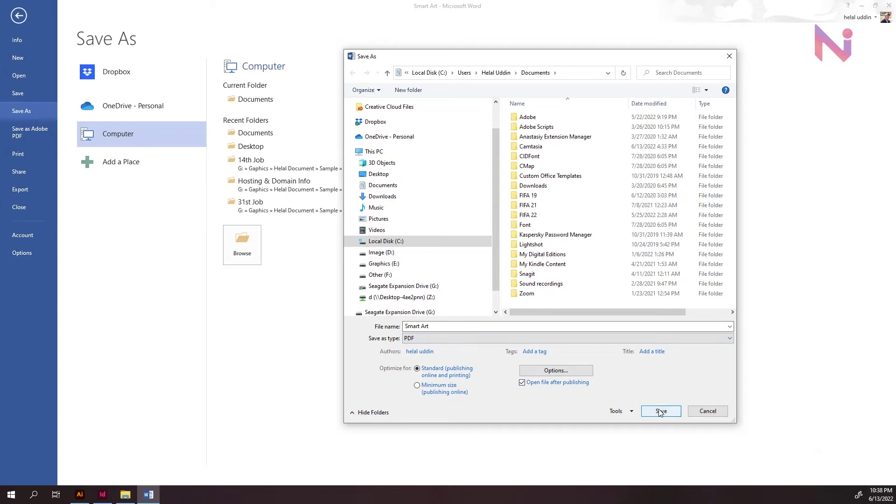
{"action": "left_click", "coordinate": [661, 412]}
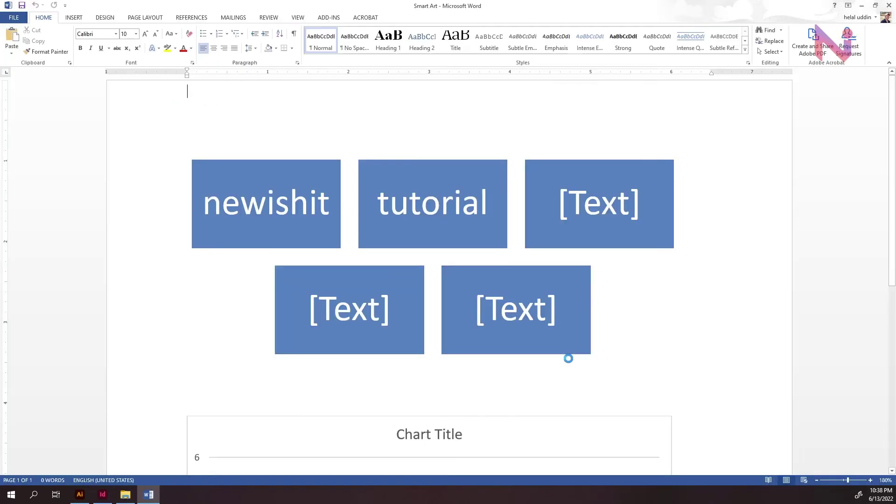
{"action": "left_click", "coordinate": [760, 67]}
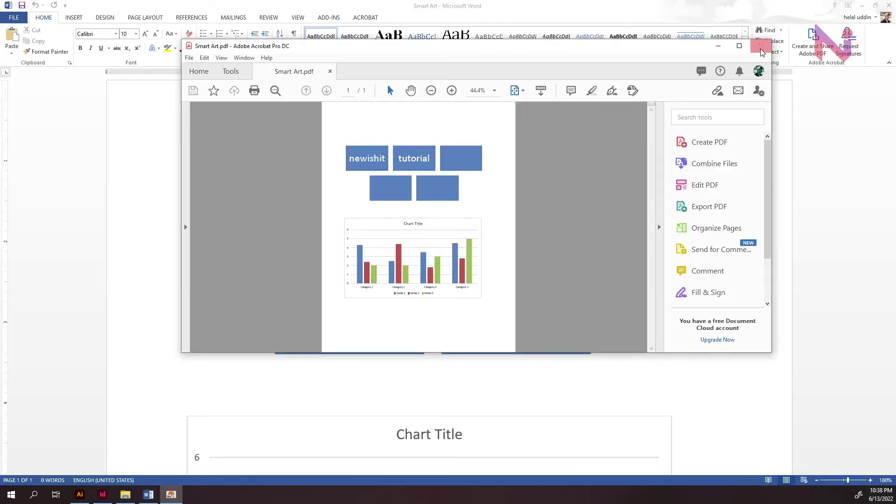
Step: In InDesign, delete the empty text frame, place Smart Art.pdf instead, and position it near the page's upper-left corner
{"action": "left_click", "coordinate": [102, 494]}
{"action": "key", "text": "Delete"}
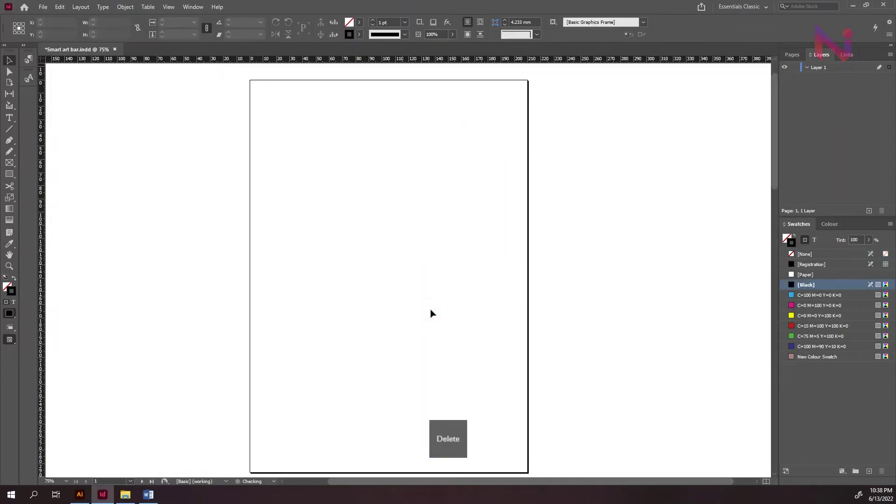
{"action": "left_click", "coordinate": [41, 8]}
{"action": "left_click", "coordinate": [52, 137]}
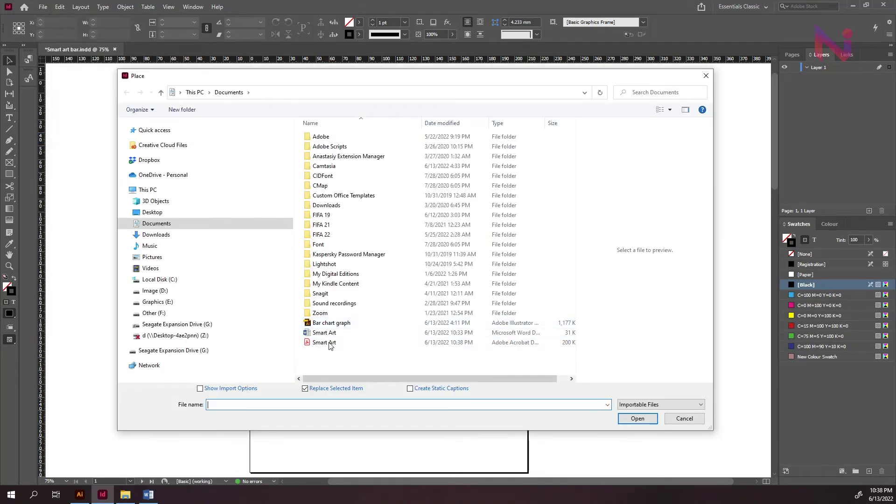
{"action": "left_click", "coordinate": [329, 344]}
{"action": "left_click", "coordinate": [629, 417]}
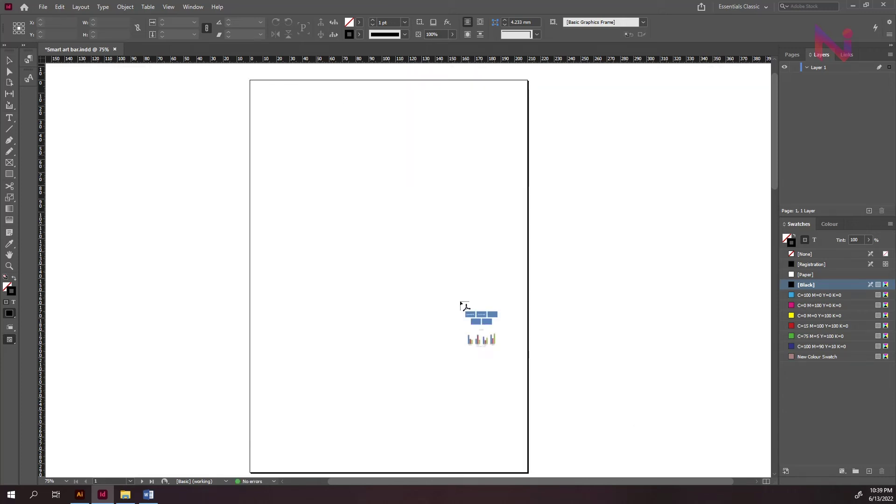
{"action": "left_click", "coordinate": [278, 108]}
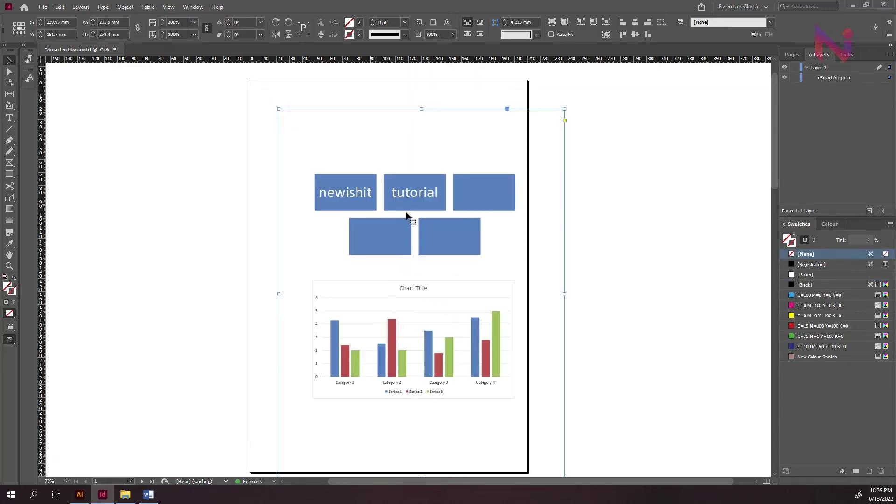
{"action": "left_click_drag", "start_coordinate": [406, 212], "coordinate": [382, 187]}
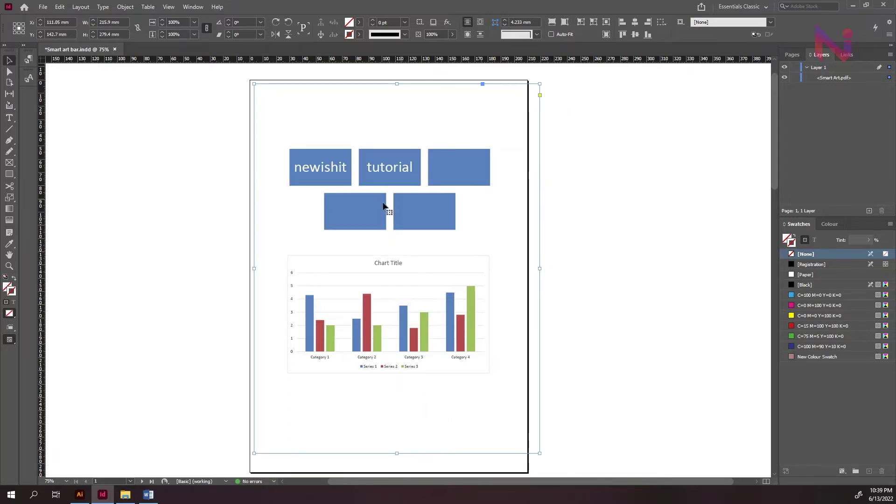
Step: Set the InDesign display performance to High Quality Display and check the placed chart up close
{"action": "key", "text": "ctrl+="}
{"action": "key", "text": "ctrl+="}
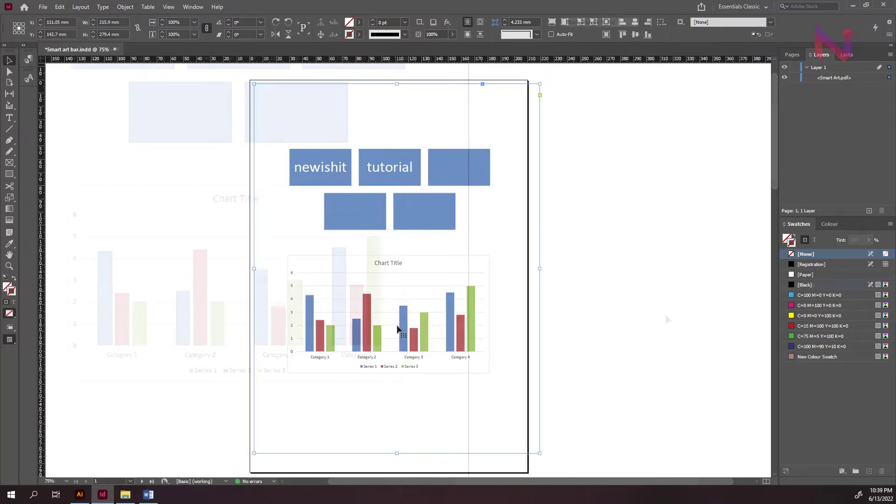
{"action": "right_click", "coordinate": [596, 249]}
{"action": "mouse_move", "coordinate": [625, 341]}
{"action": "mouse_move", "coordinate": [633, 365]}
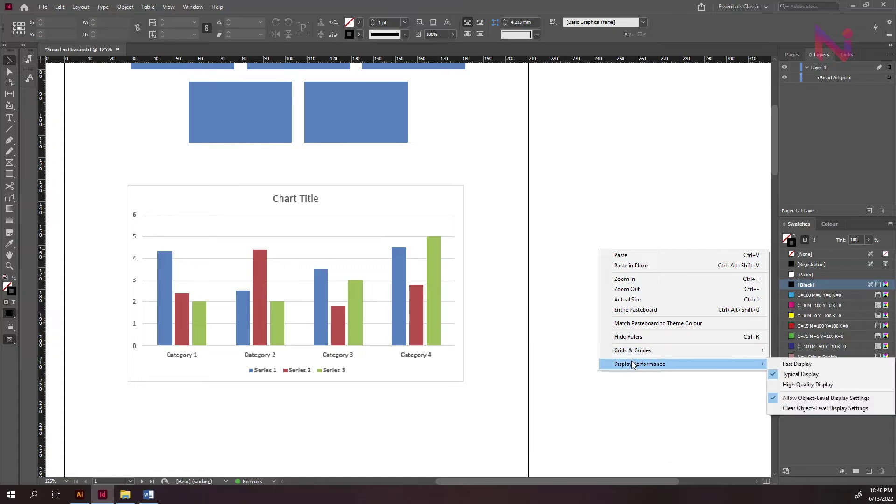
{"action": "left_click", "coordinate": [803, 386]}
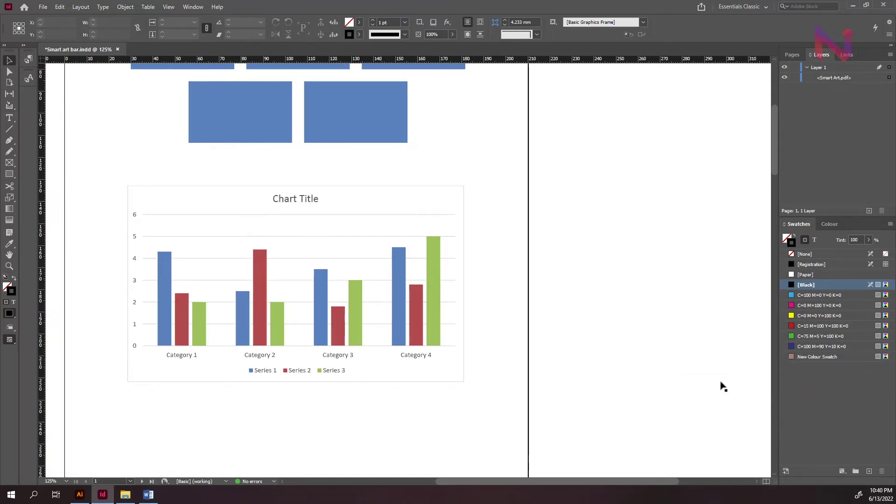
{"action": "scroll", "coordinate": [347, 365], "scroll_direction": "up", "scroll_amount": 3}
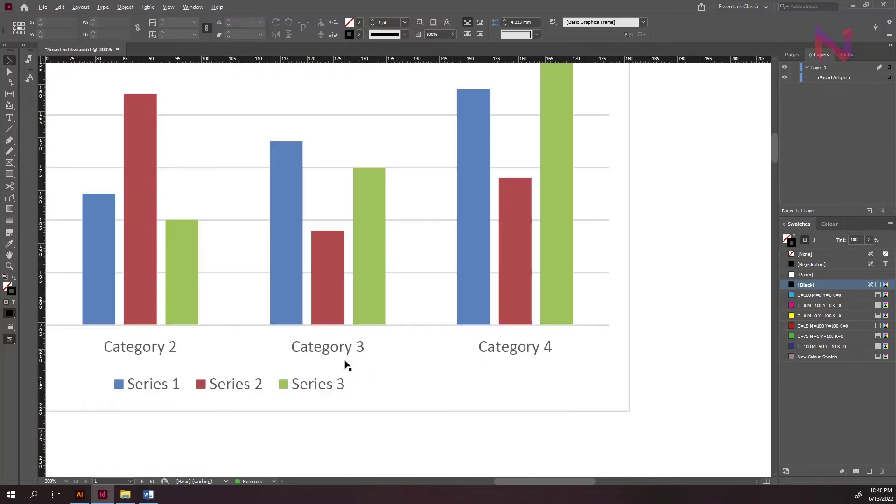
{"action": "scroll", "coordinate": [346, 365], "scroll_direction": "down", "scroll_amount": 2}
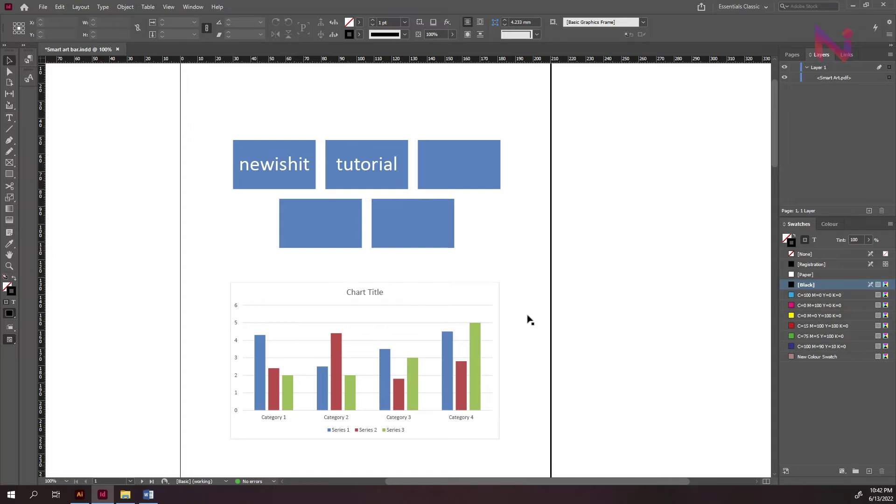
Step: In Word, label the third SmartArt block "test" and apply the sixth SmartArt style, with shaded, bevelled blocks
{"action": "left_click", "coordinate": [148, 496]}
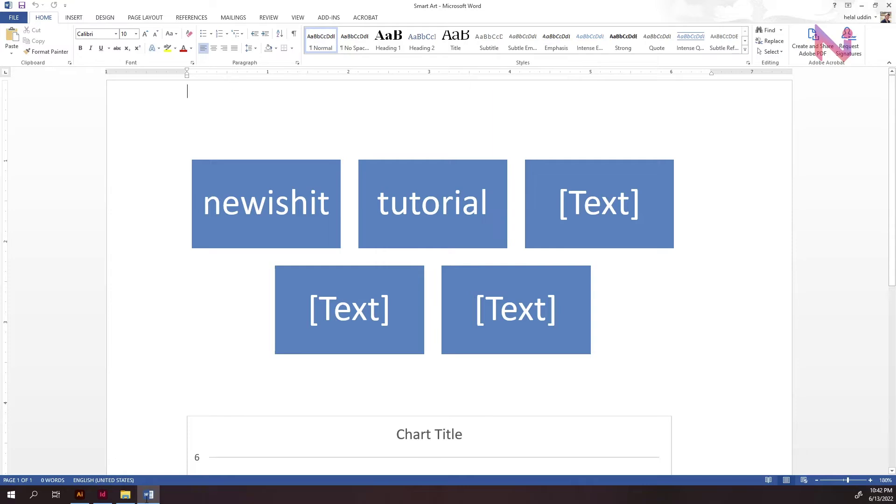
{"action": "left_click", "coordinate": [591, 204]}
{"action": "left_click", "coordinate": [591, 204]}
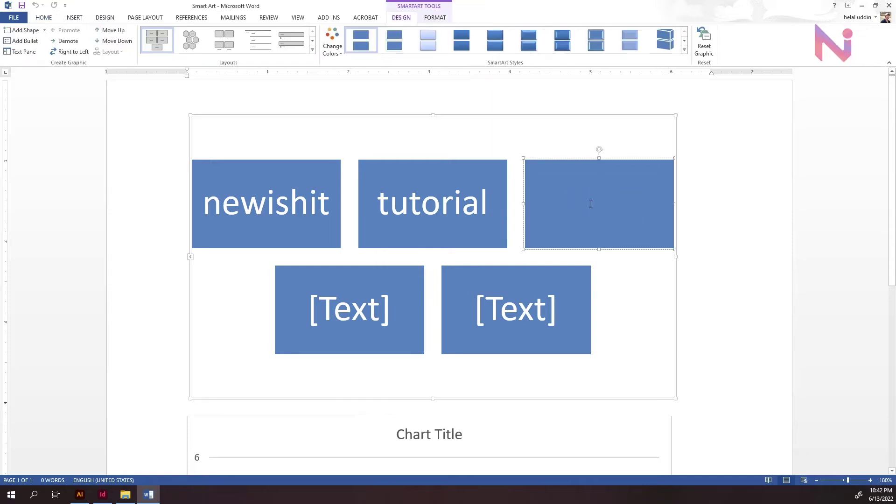
{"action": "type", "text": "test"}
{"action": "left_click", "coordinate": [529, 40]}
Step: Apply the third chart style, with textured bars and the legend under the title, to the column chart
{"action": "scroll", "coordinate": [264, 328], "scroll_direction": "down", "scroll_amount": 7}
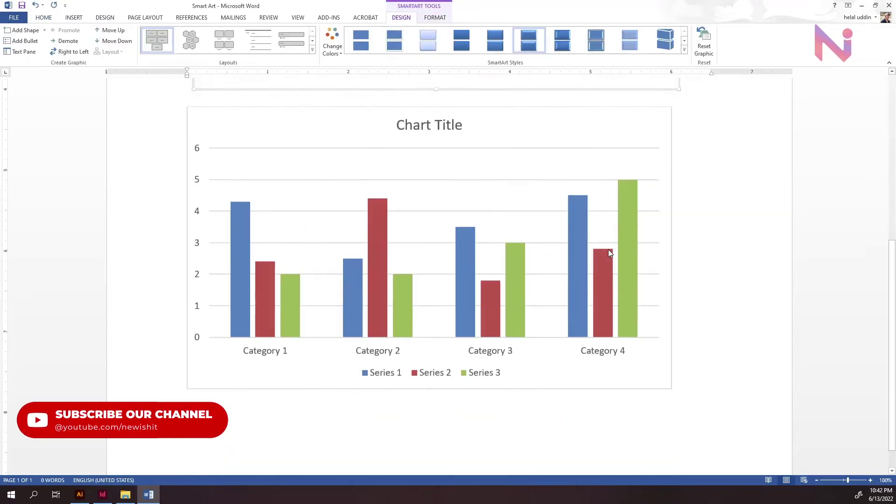
{"action": "left_click", "coordinate": [265, 328]}
{"action": "scroll", "coordinate": [265, 328], "scroll_direction": "up", "scroll_amount": 2}
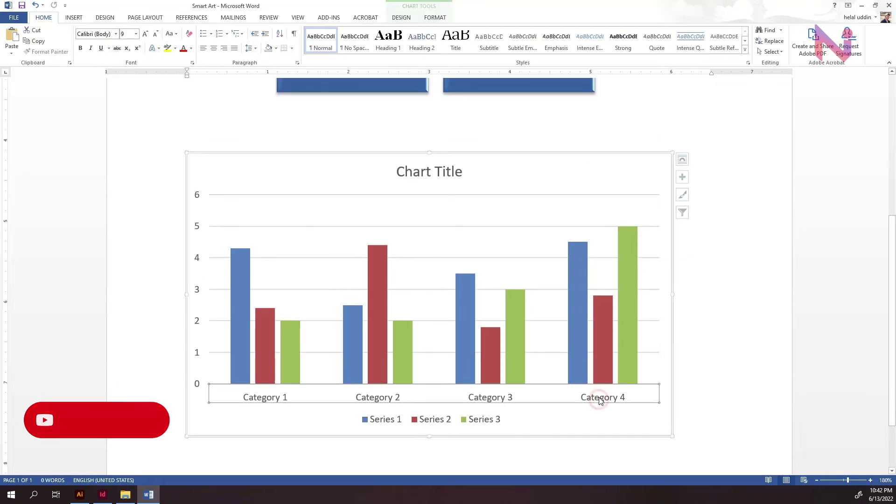
{"action": "double_click", "coordinate": [590, 398]}
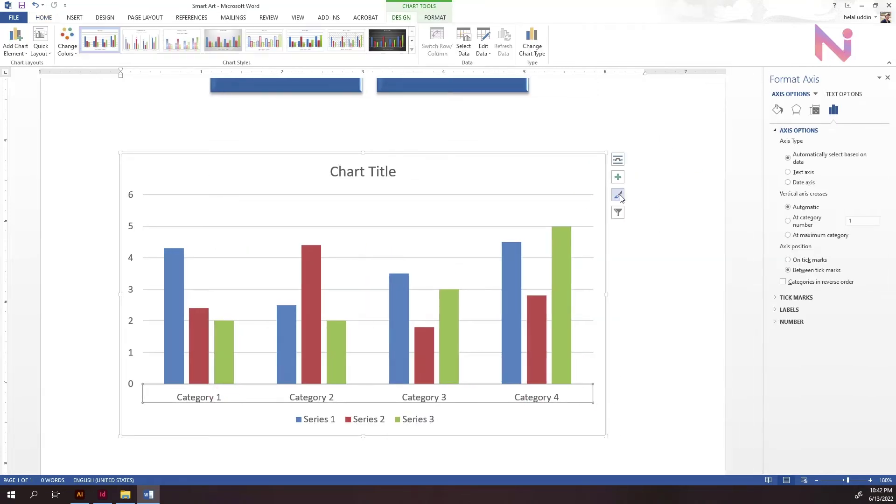
{"action": "left_click", "coordinate": [182, 41]}
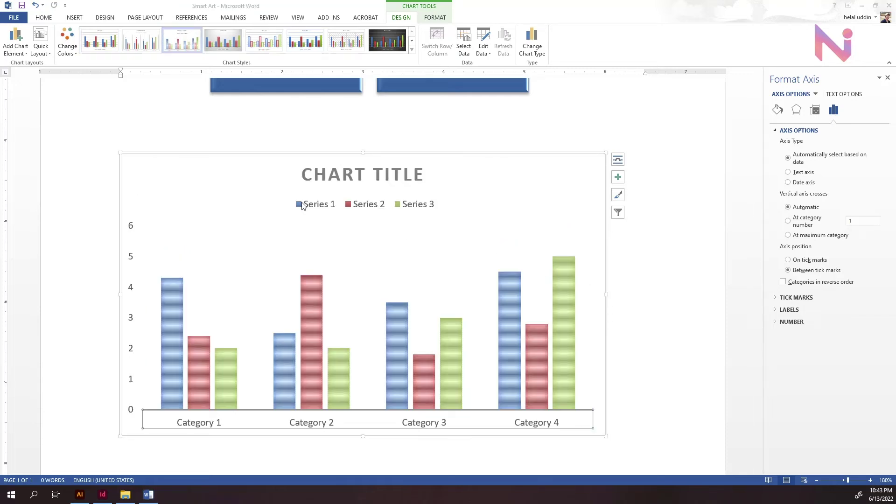
Step: Save the Word document as a PDF named Smart Art in Documents, replacing the existing file, and close the resulting PDF
{"action": "left_click", "coordinate": [18, 20]}
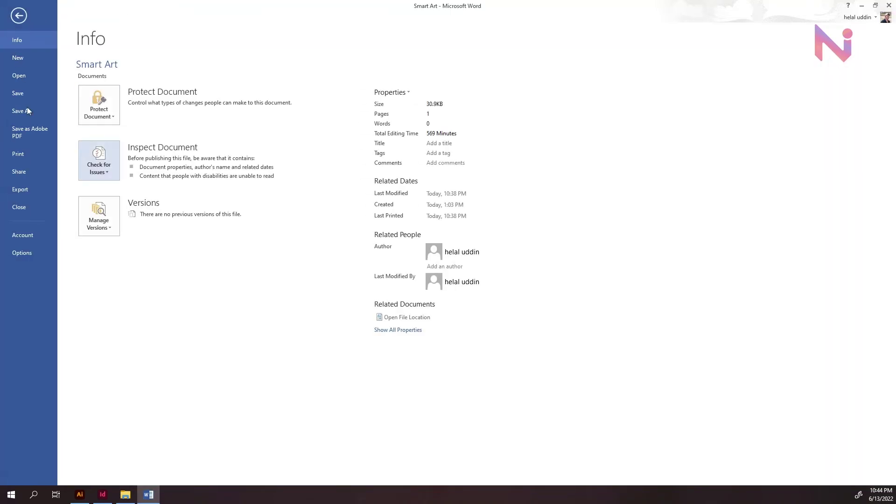
{"action": "left_click", "coordinate": [28, 111]}
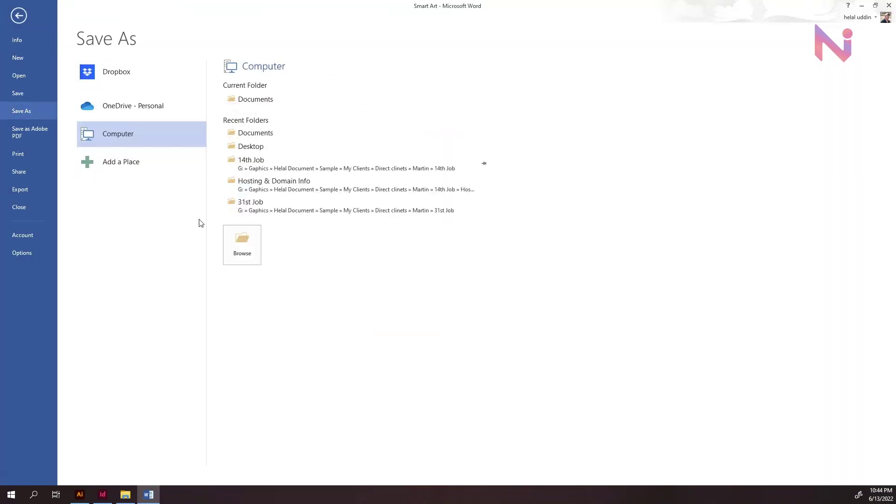
{"action": "left_click", "coordinate": [235, 246]}
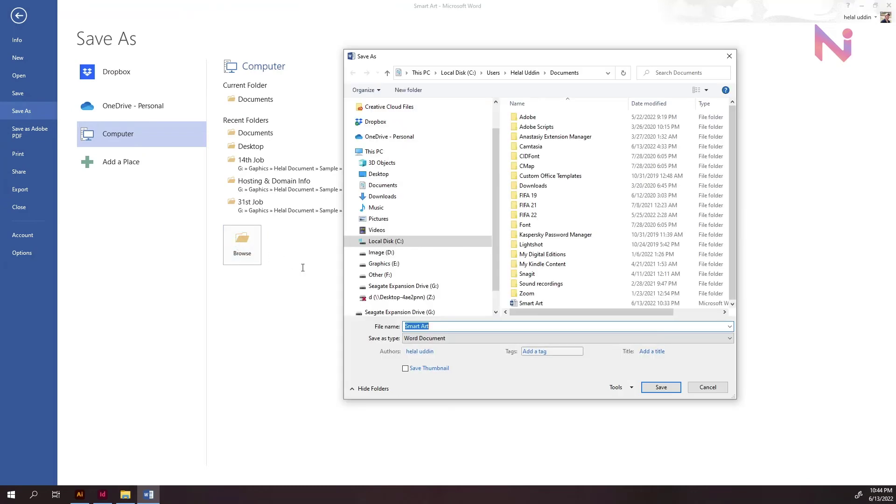
{"action": "left_click", "coordinate": [484, 337]}
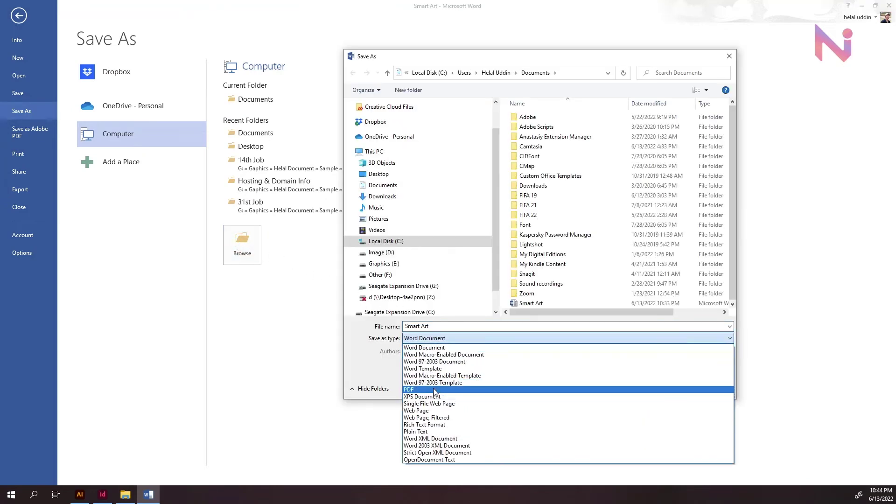
{"action": "left_click", "coordinate": [434, 391]}
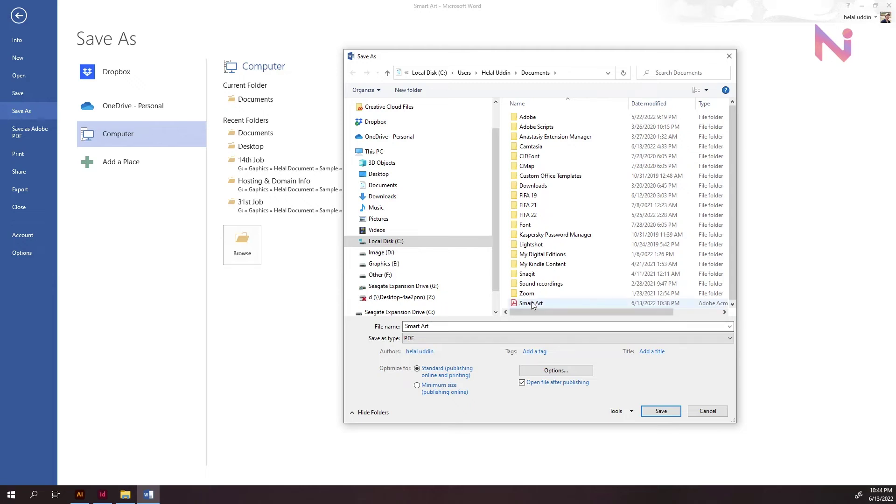
{"action": "left_click", "coordinate": [660, 412]}
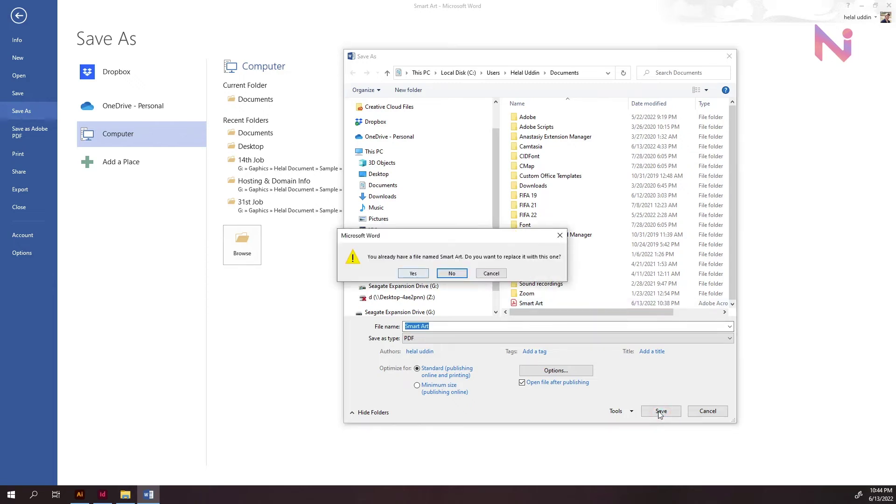
{"action": "left_click", "coordinate": [411, 275]}
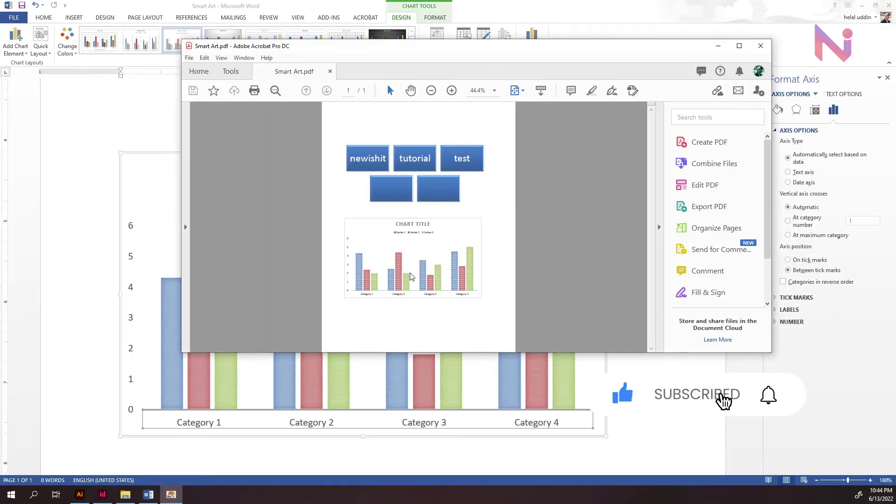
{"action": "key", "text": "alt+F4"}
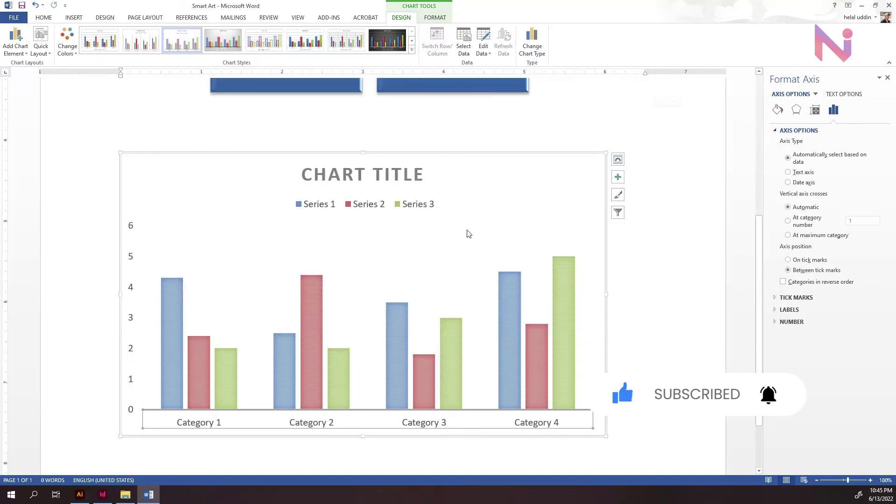
Step: Switch to InDesign and update the modified Smart Art.pdf link of the placed graphic
{"action": "left_click", "coordinate": [102, 495]}
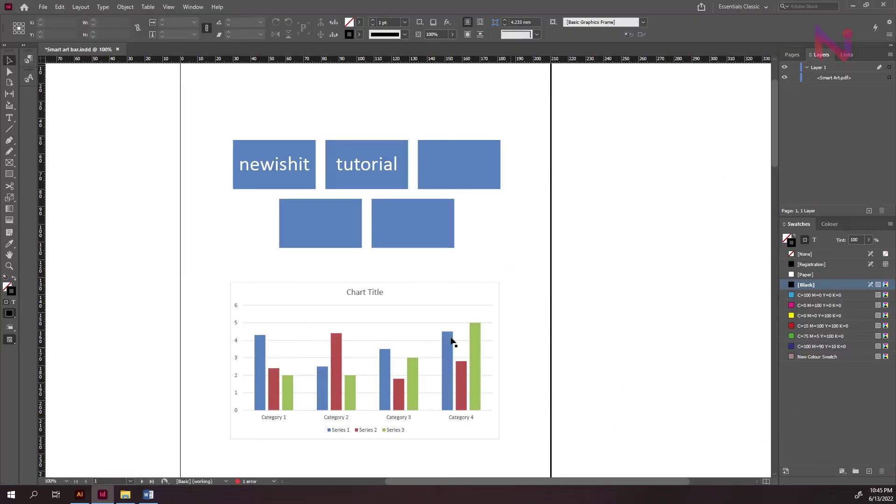
{"action": "left_click", "coordinate": [481, 327]}
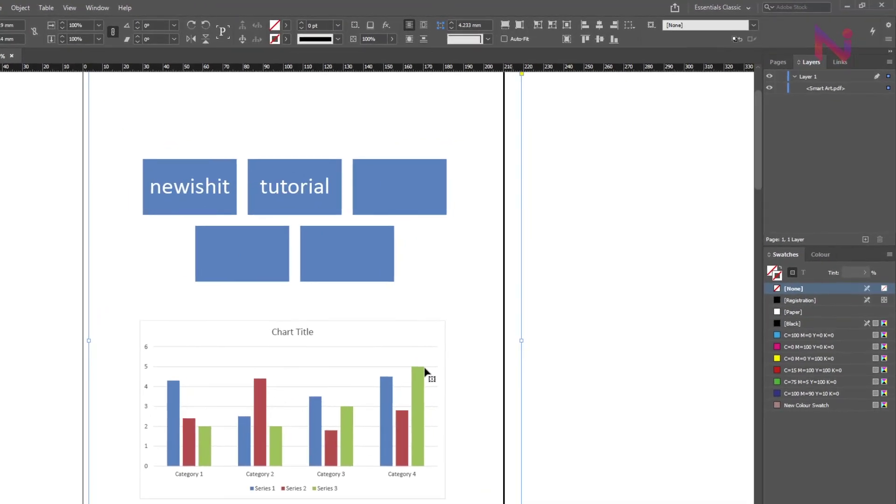
{"action": "left_click", "coordinate": [840, 63]}
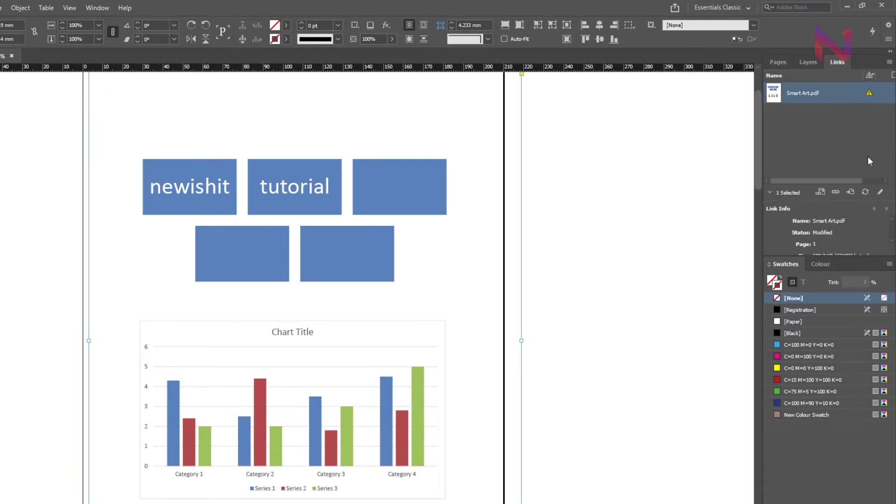
{"action": "left_click", "coordinate": [865, 193]}
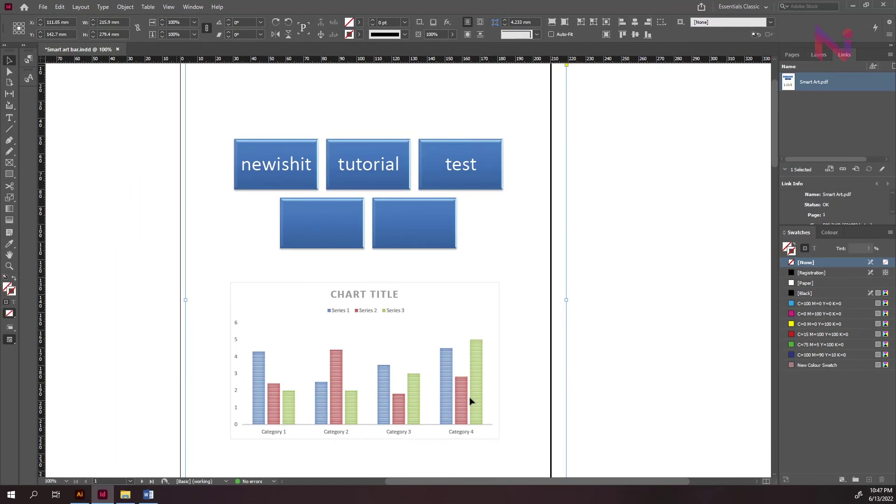
Step: Switch to Illustrator and examine the available graph tools and the data behind the column graph and the pie graph
{"action": "left_click", "coordinate": [79, 495]}
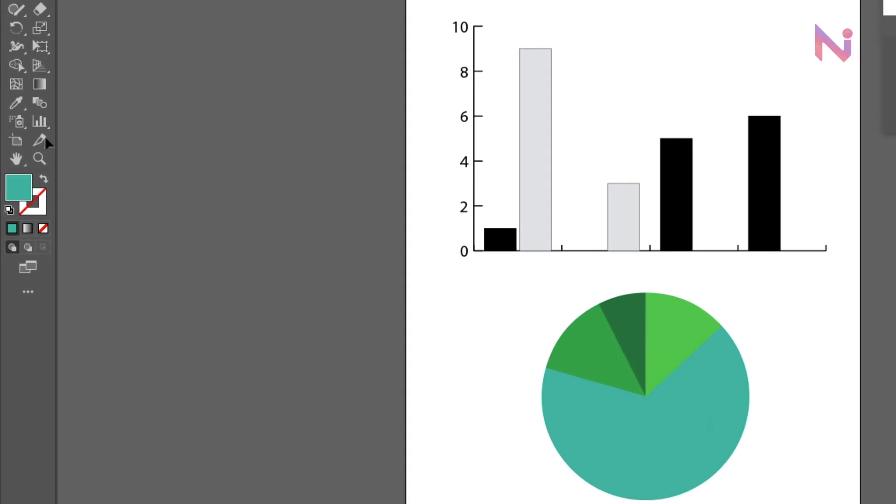
{"action": "left_click_drag", "start_coordinate": [36, 131], "coordinate": [37, 133]}
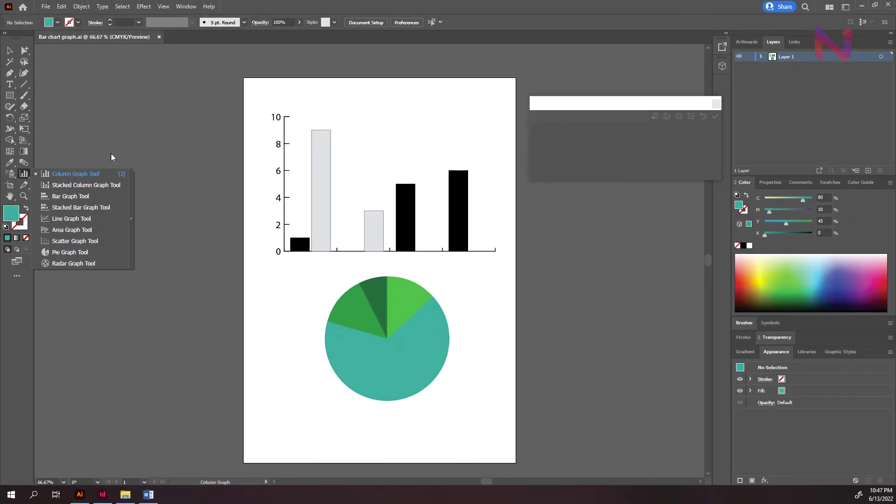
{"action": "key", "text": "v"}
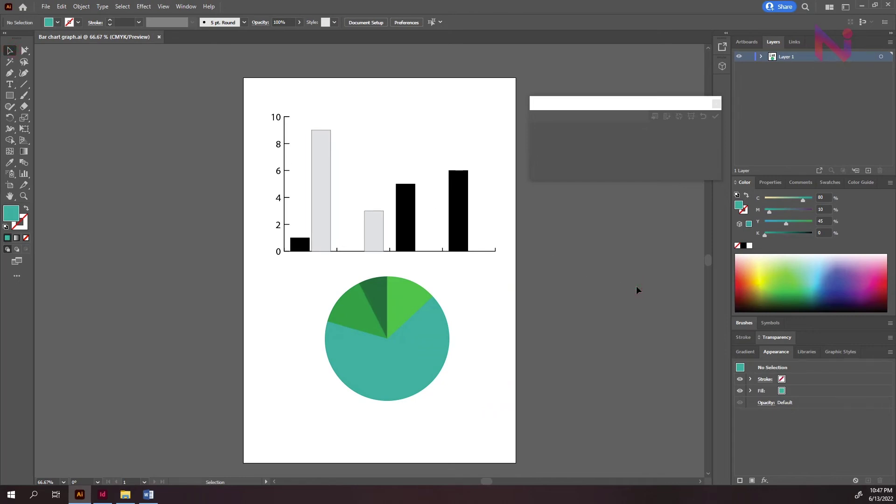
{"action": "left_click", "coordinate": [467, 224]}
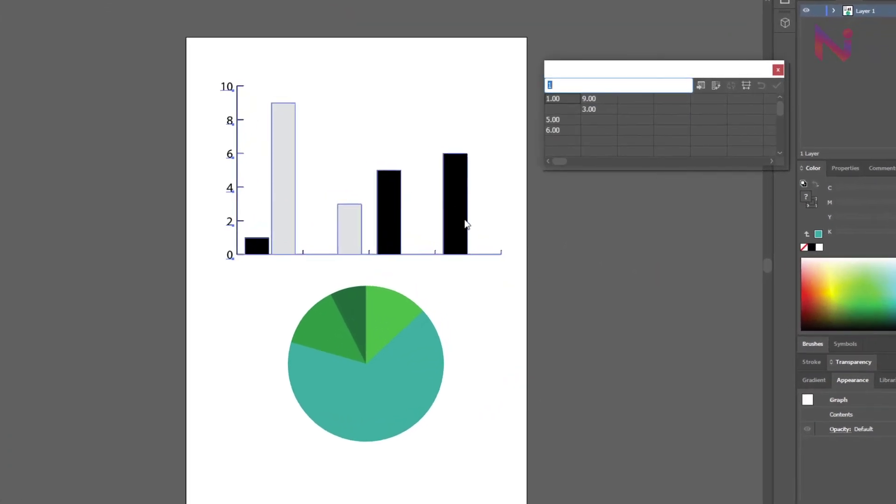
{"action": "left_click", "coordinate": [393, 367]}
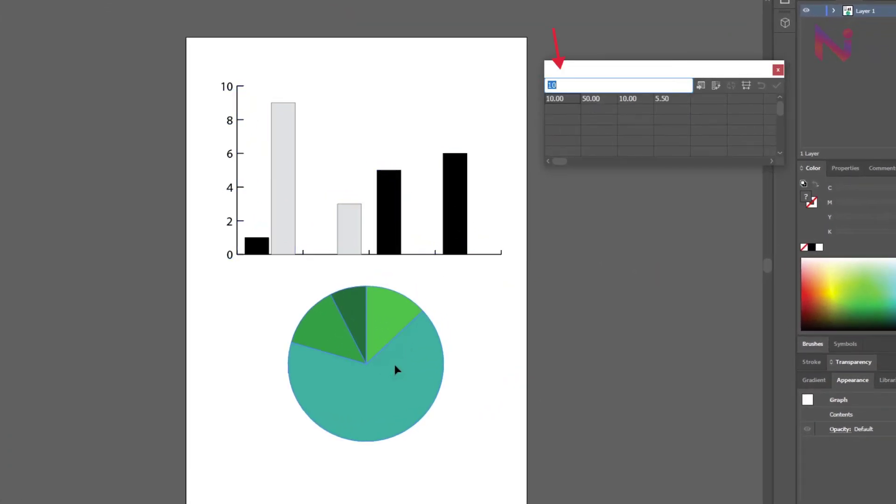
{"action": "key", "text": "ctrl+z"}
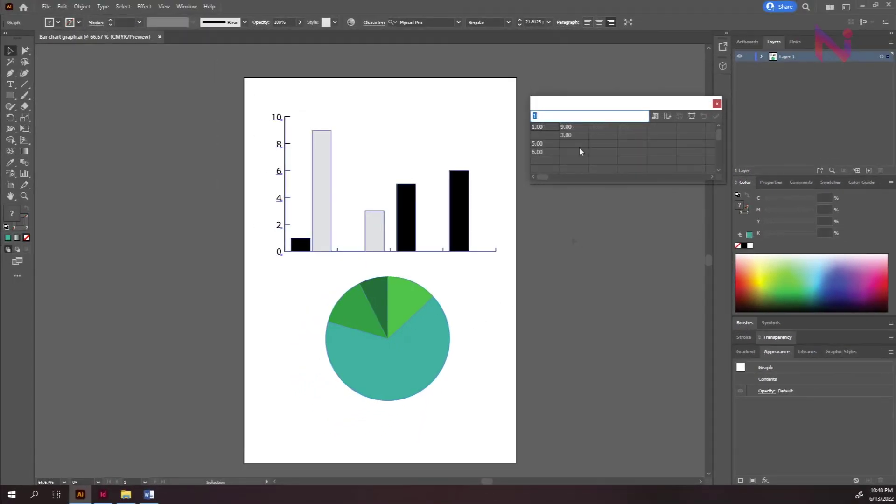
{"action": "left_click", "coordinate": [499, 308]}
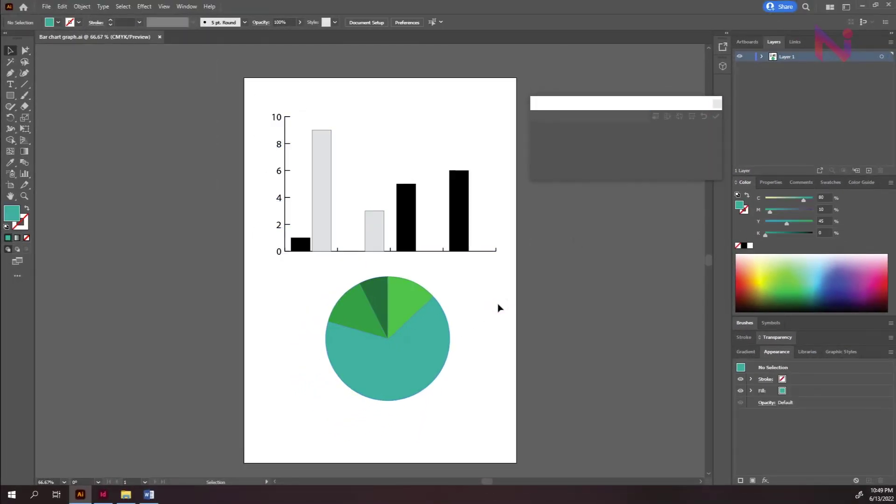
Step: In InDesign, go to page 2 and place Bar chart graph.ai at full size near the page's upper-left corner
{"action": "left_click", "coordinate": [103, 494]}
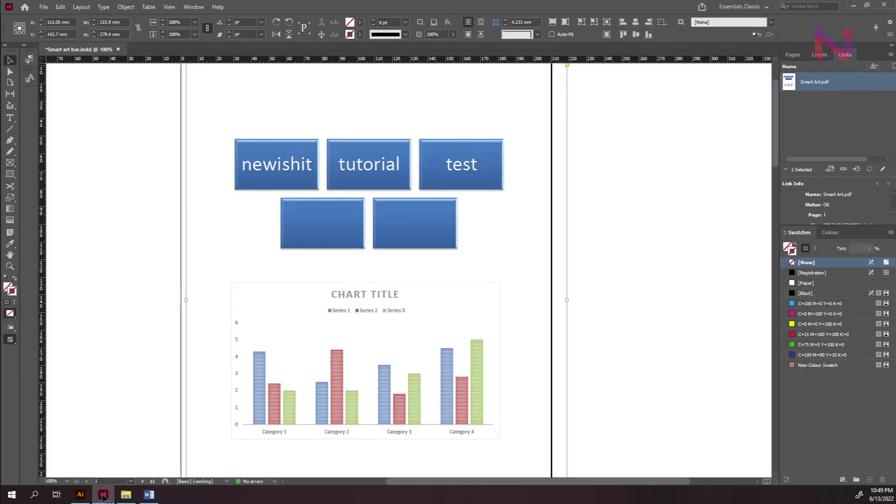
{"action": "left_click", "coordinate": [795, 55]}
{"action": "double_click", "coordinate": [801, 191]}
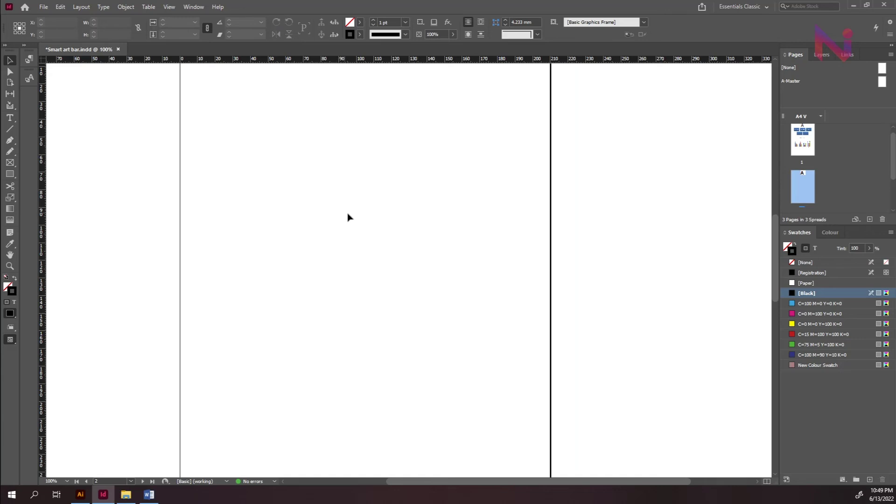
{"action": "left_click", "coordinate": [43, 7]}
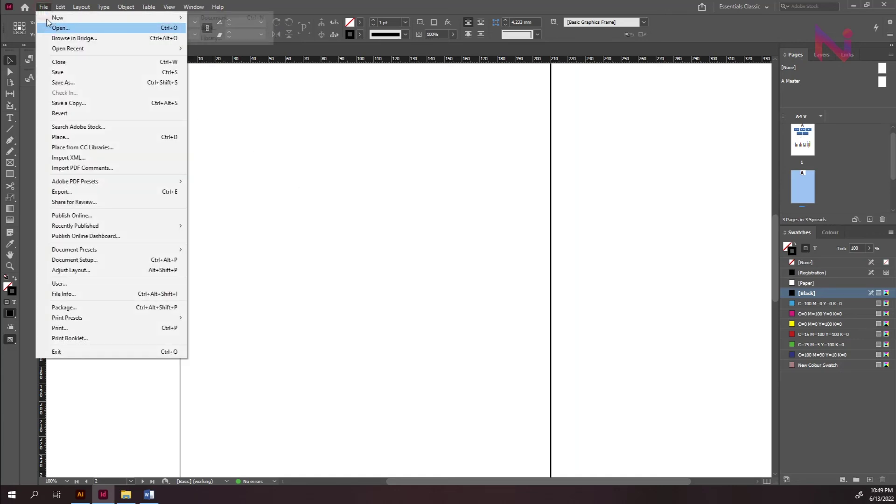
{"action": "left_click", "coordinate": [86, 136]}
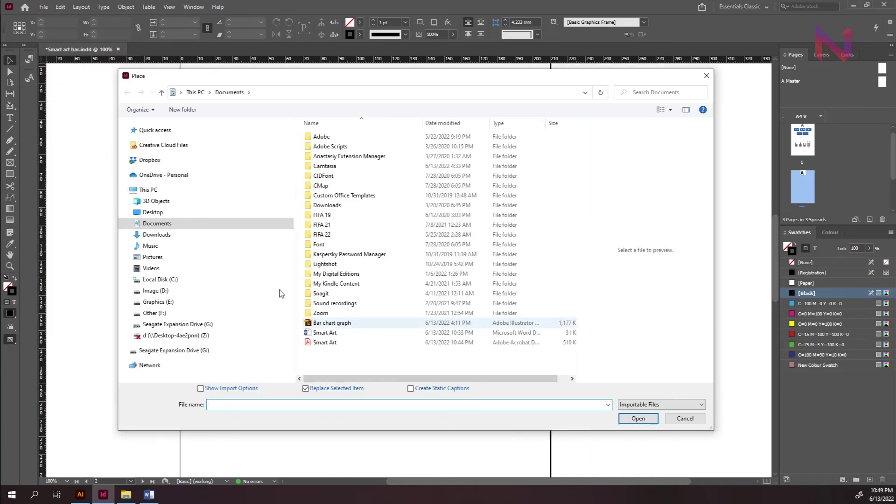
{"action": "left_click", "coordinate": [322, 322]}
{"action": "left_click", "coordinate": [636, 419]}
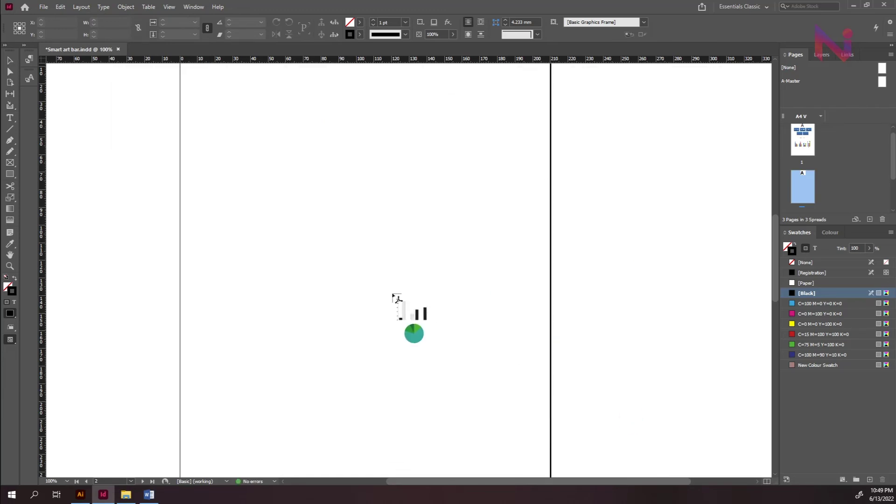
{"action": "left_click", "coordinate": [193, 79]}
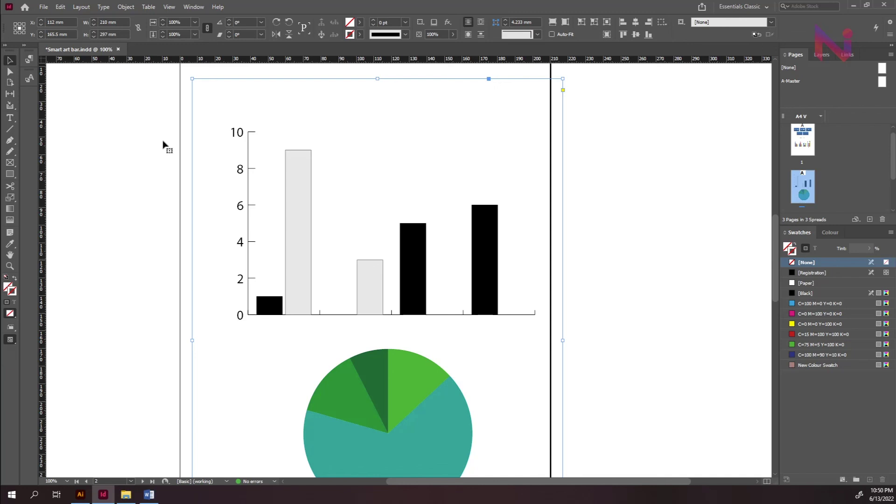
Step: Compare the placed graphs with the Illustrator original and check the link information of Bar chart graph.ai in InDesign
{"action": "left_click", "coordinate": [81, 495]}
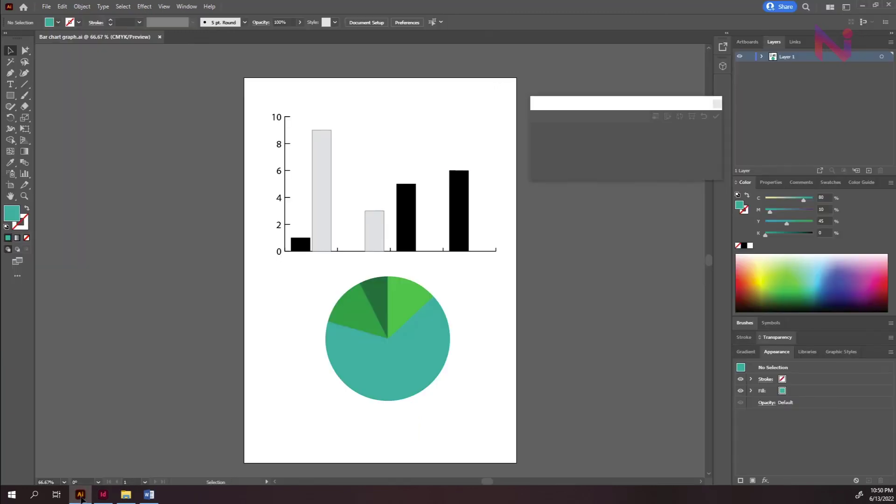
{"action": "left_click", "coordinate": [105, 499]}
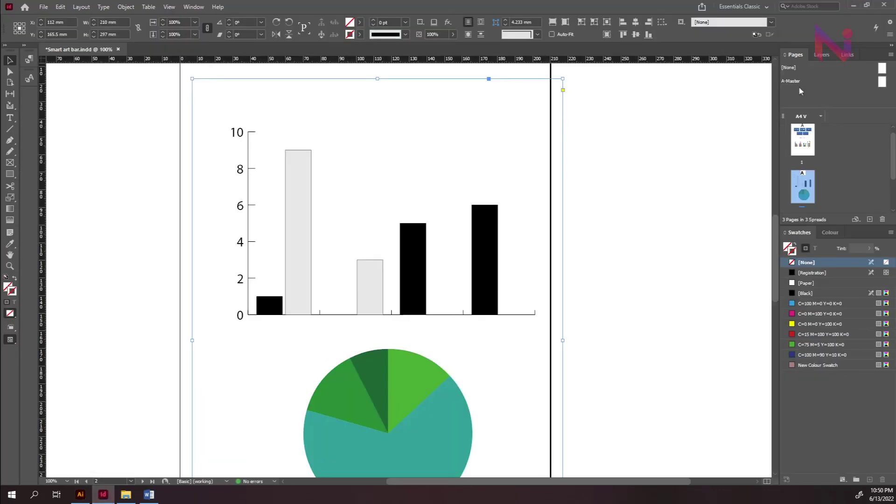
{"action": "left_click", "coordinate": [847, 55]}
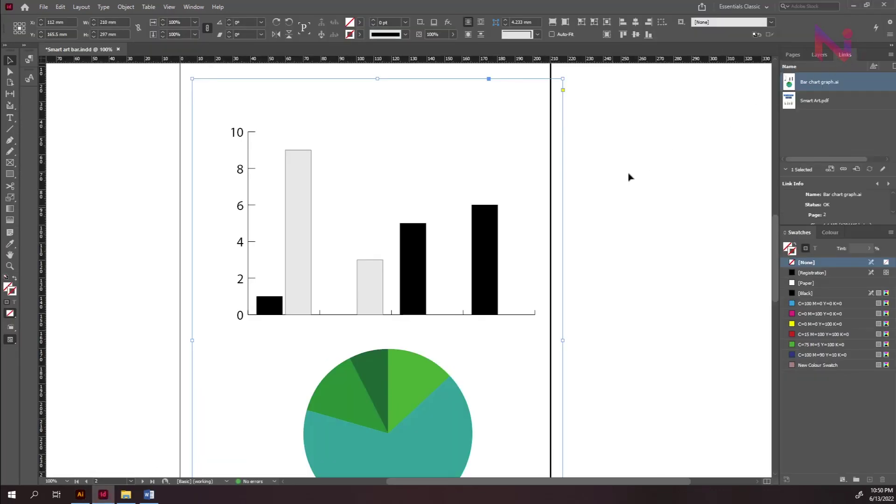
{"action": "left_click", "coordinate": [600, 238]}
{"action": "key", "text": "ctrl+minus"}
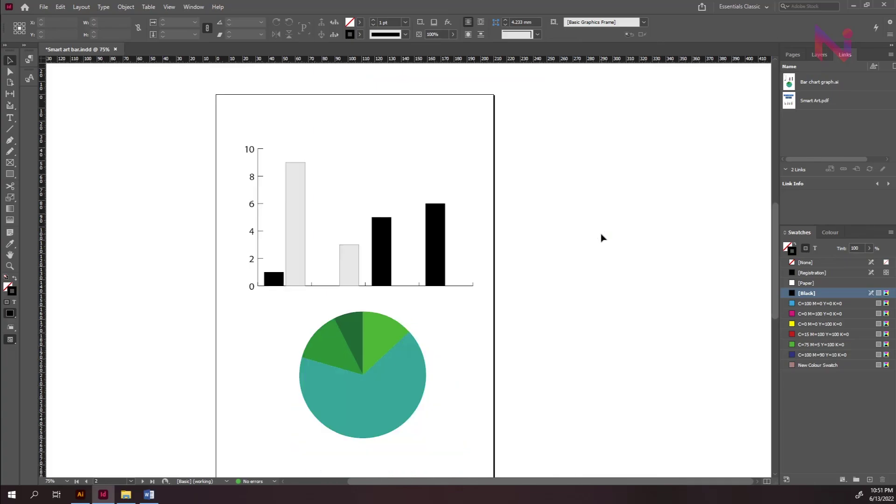